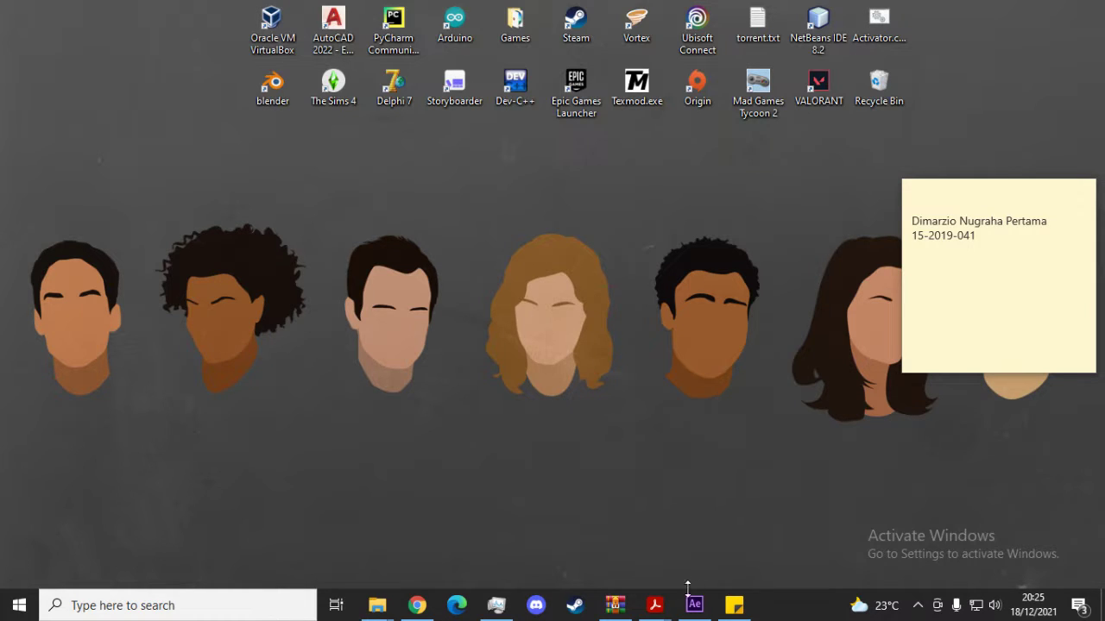
- Open the Praktikum folder, widen its Name column to show full file names, and select the Modul 8b plugin installation PDF
mouse_move(694, 604)
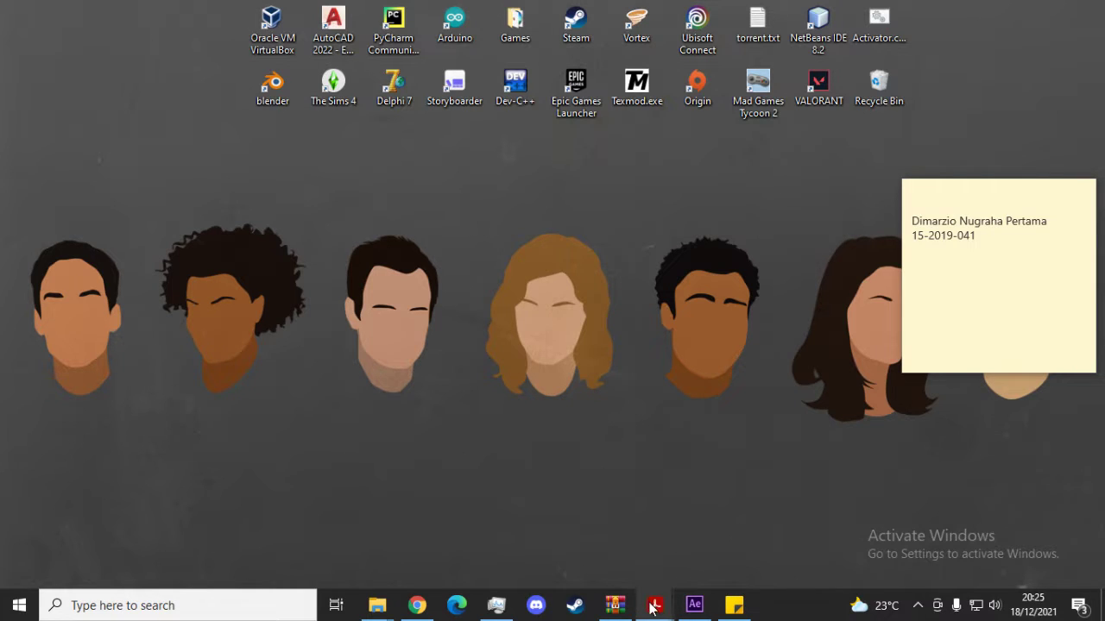
mouse_move(382, 609)
left_click(442, 531)
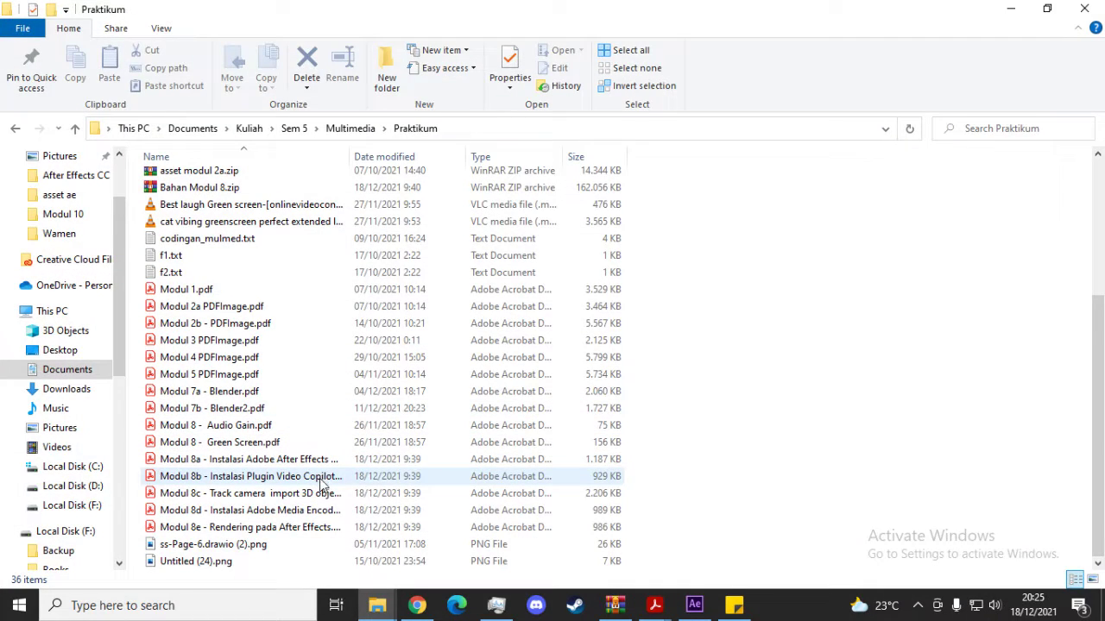
left_click(341, 157)
left_click(344, 157)
left_click_drag(350, 157, 403, 157)
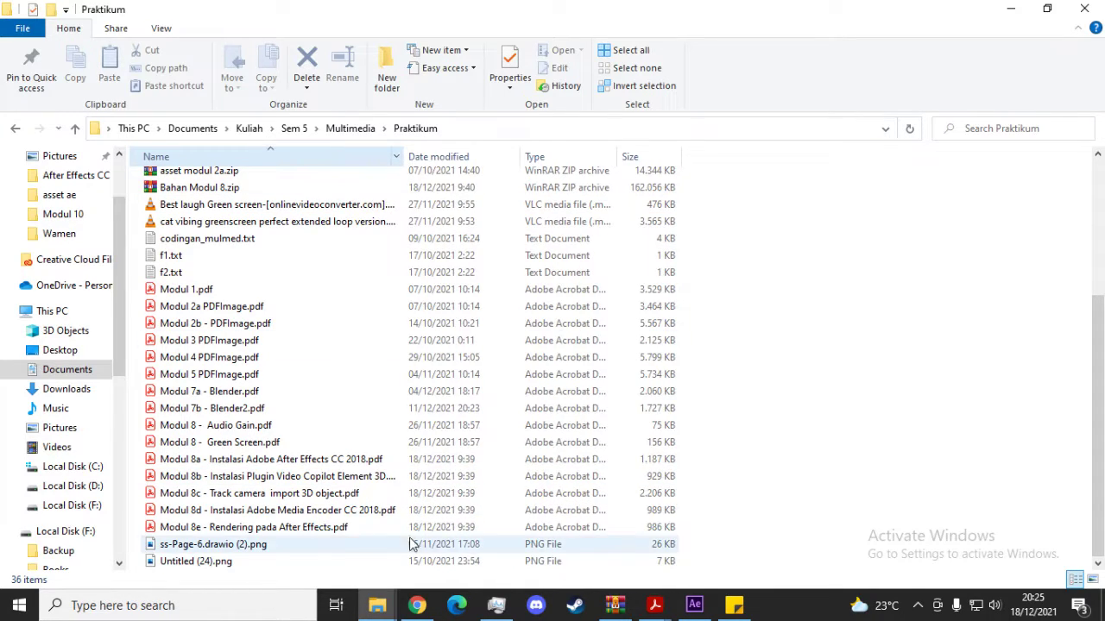
left_click(395, 476)
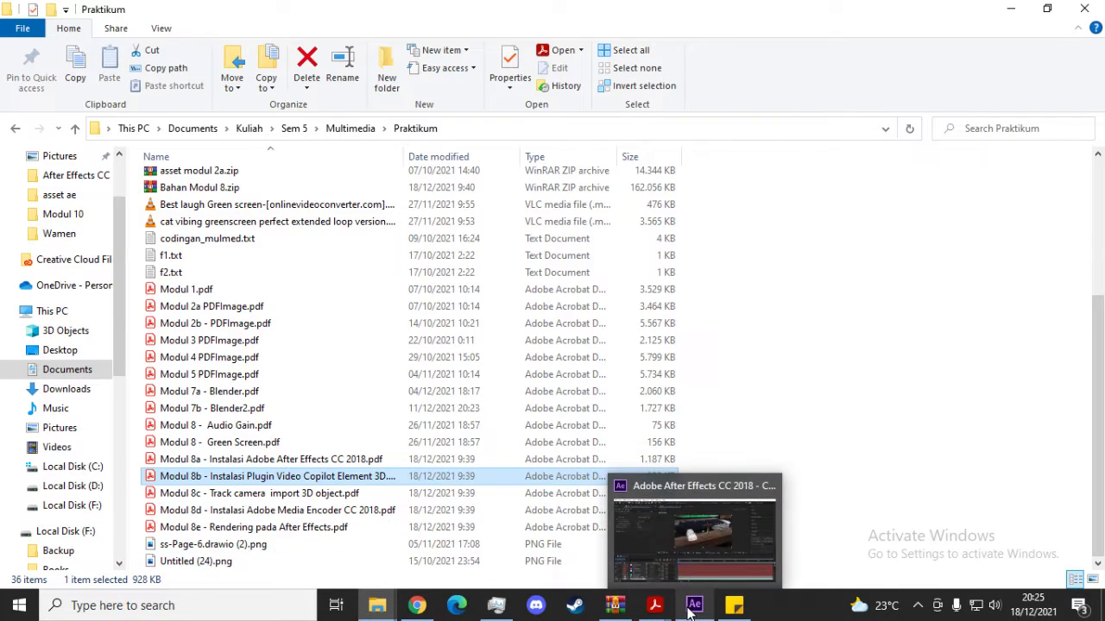
- Switch to Adobe Acrobat Reader and review the description and prerequisites in the Modul 8c track camera and 3D object document
mouse_move(659, 608)
left_click(719, 533)
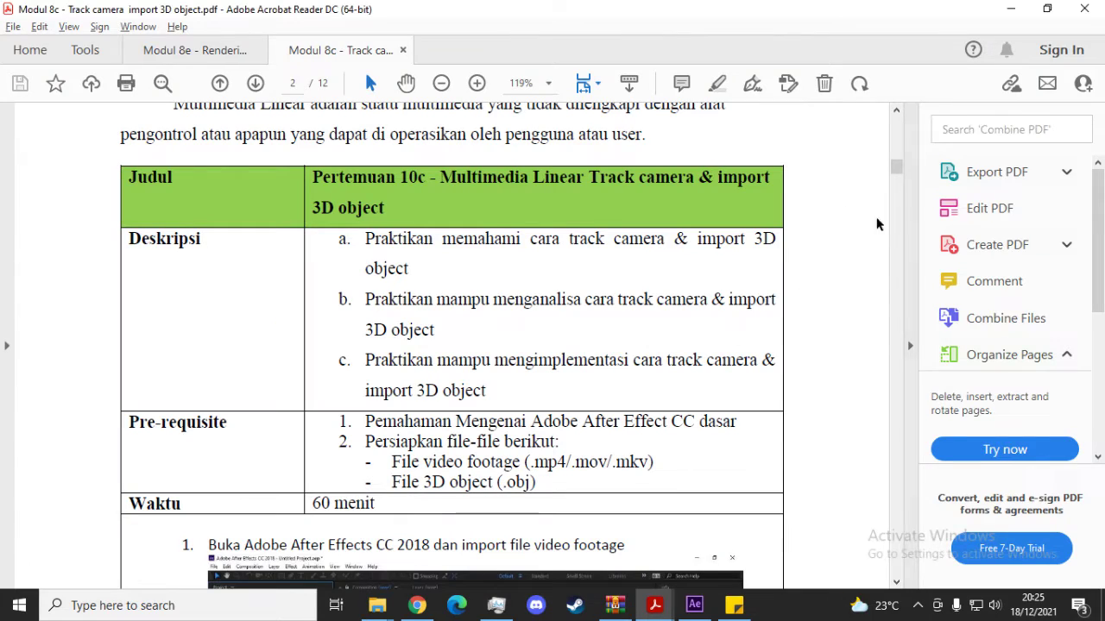
scroll(841, 236, "up", 2)
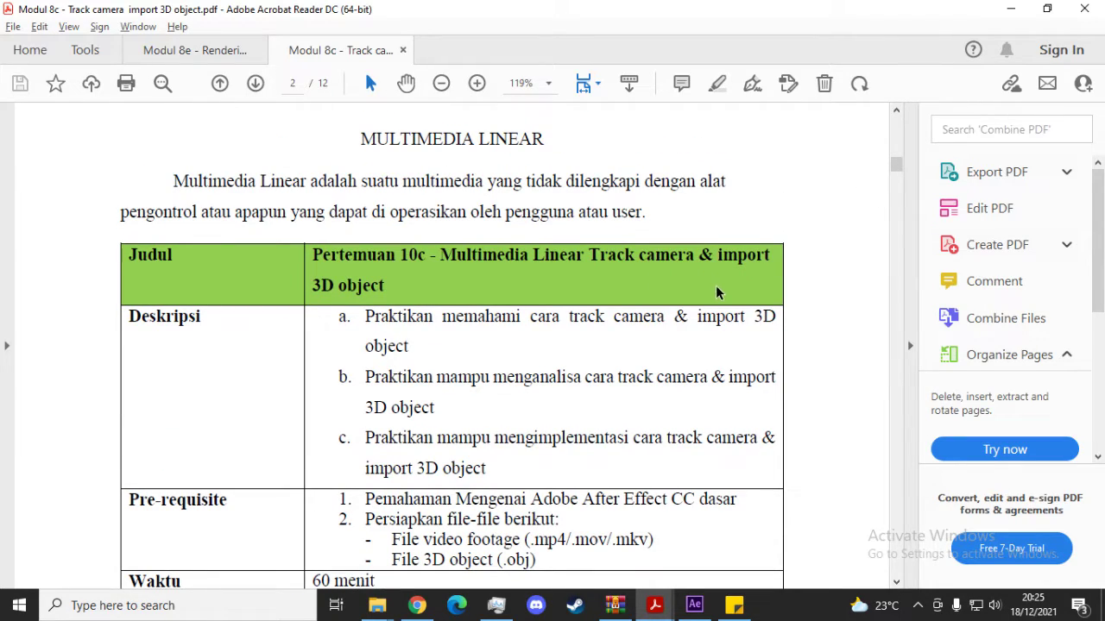
scroll(896, 170, "down", 3)
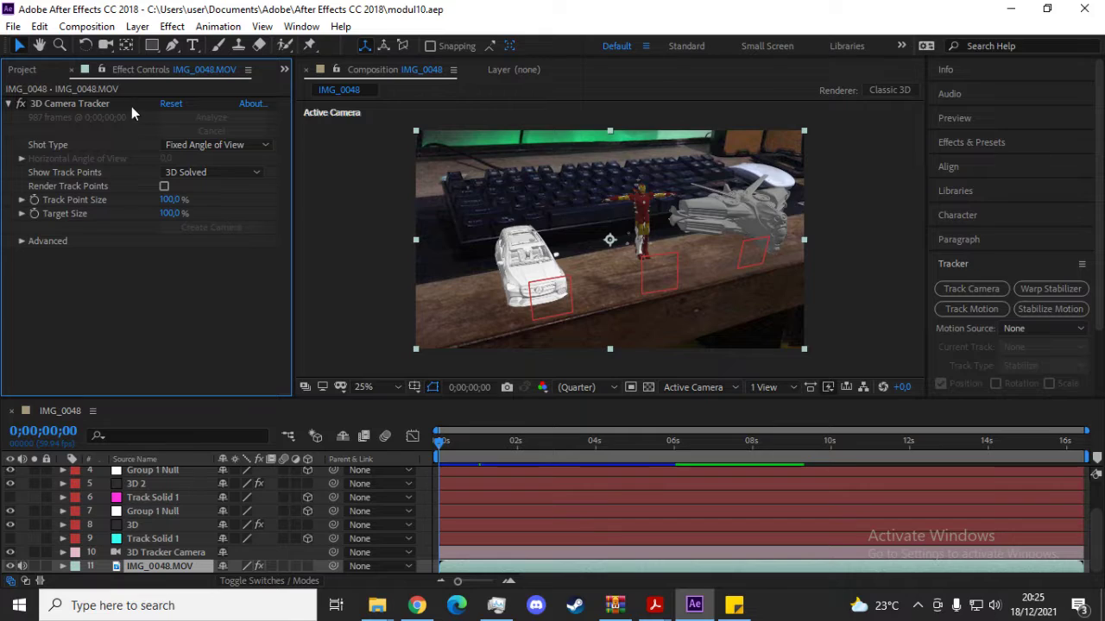
- Create a new empty After Effects project
left_click(26, 70)
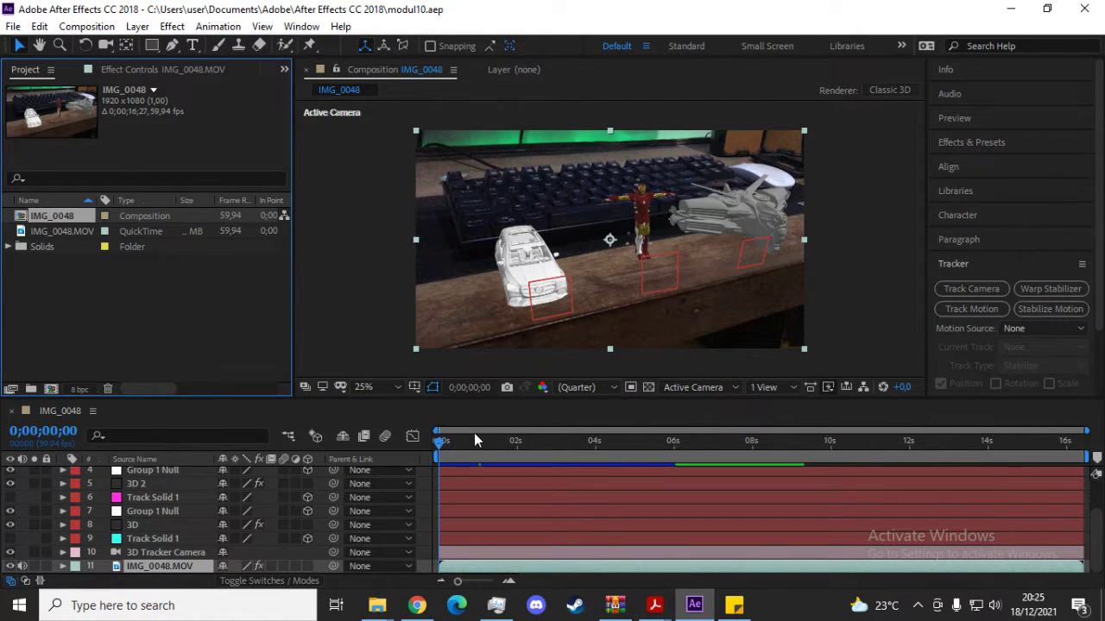
left_click(16, 26)
mouse_move(129, 43)
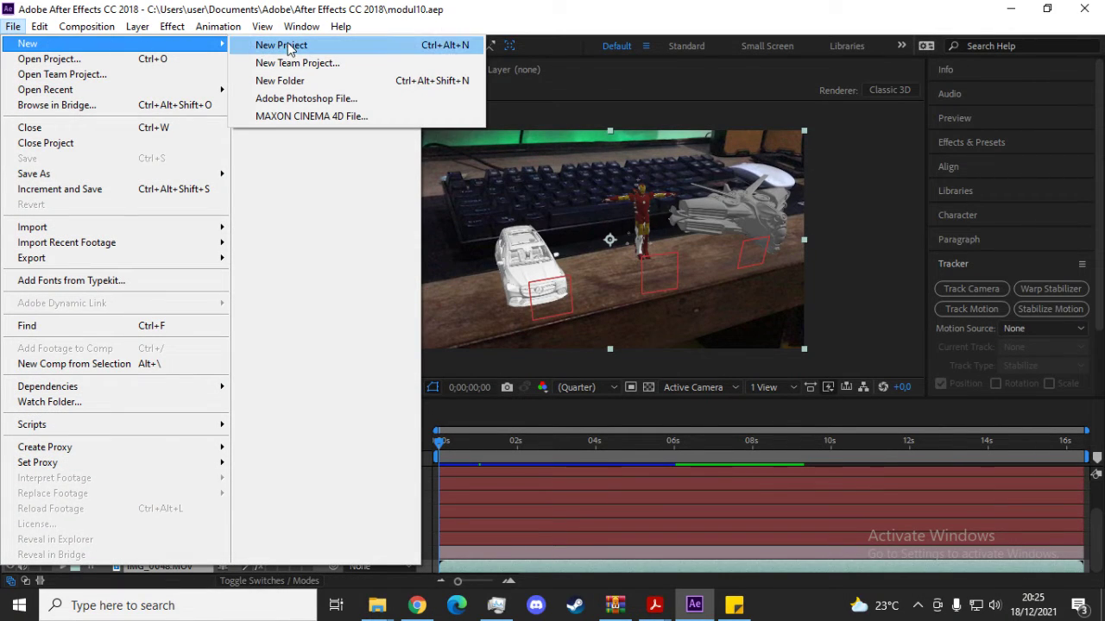
left_click(302, 50)
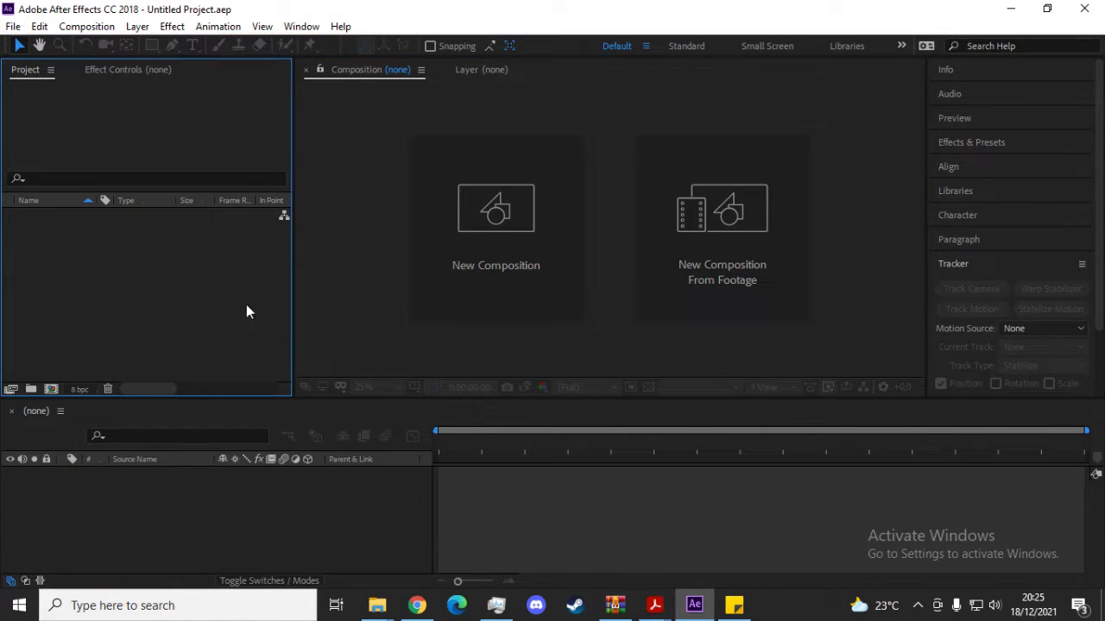
- Import the IMG_0048.MOV footage into the project and create a composition from it
right_click(213, 248)
mouse_move(311, 323)
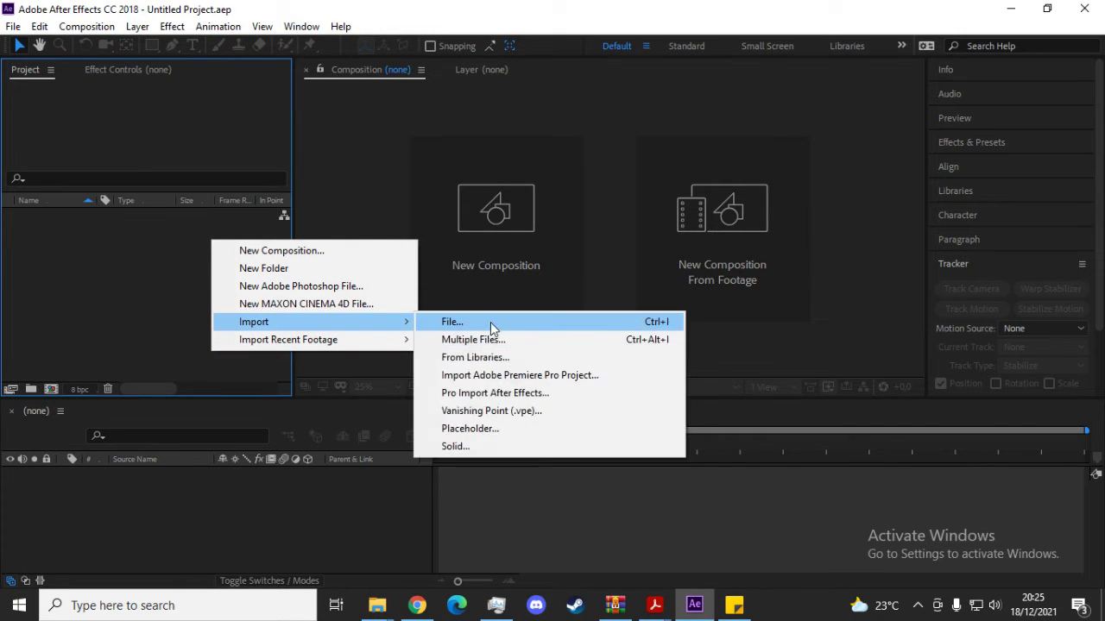
left_click(490, 322)
left_click(190, 309)
left_click(413, 506)
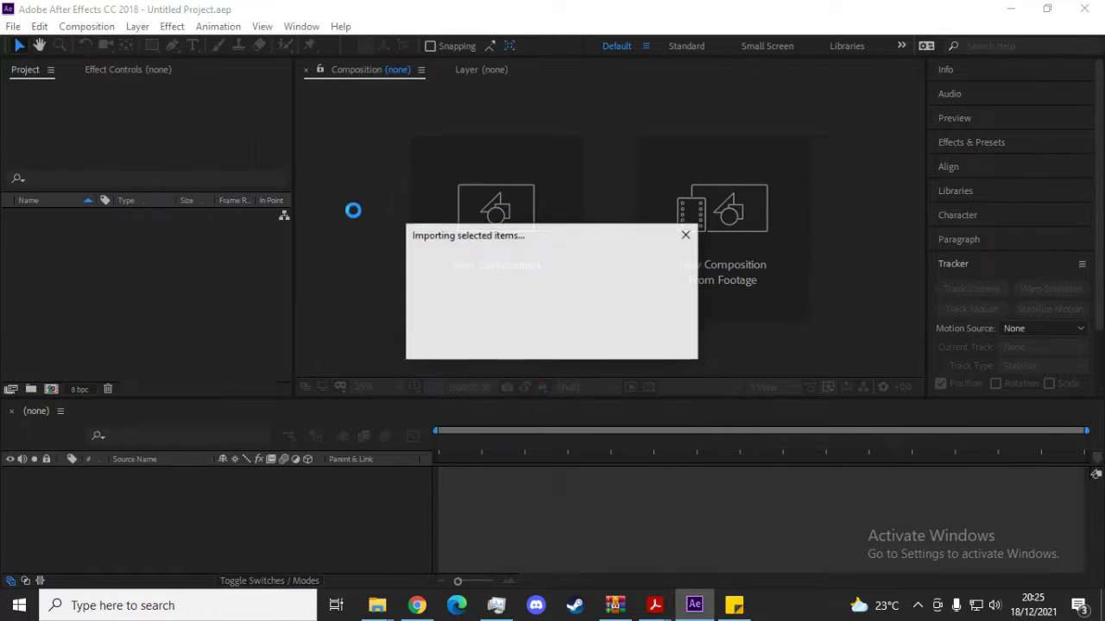
left_click_drag(86, 222, 187, 499)
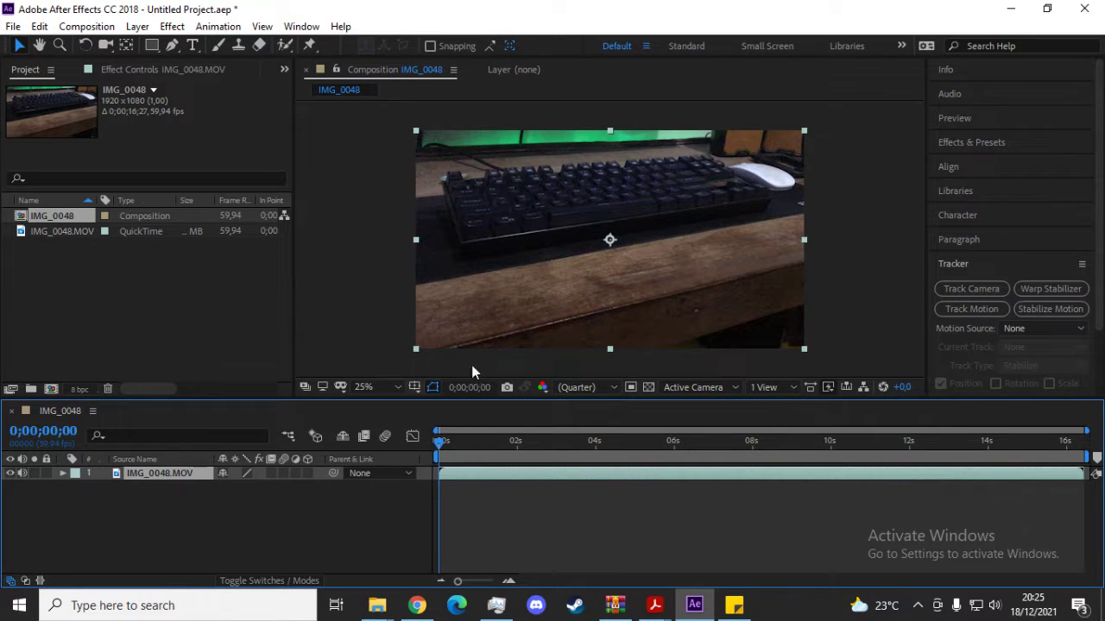
- Start Track Camera on the IMG_0048.MOV layer and stop its analysis
left_click(965, 286)
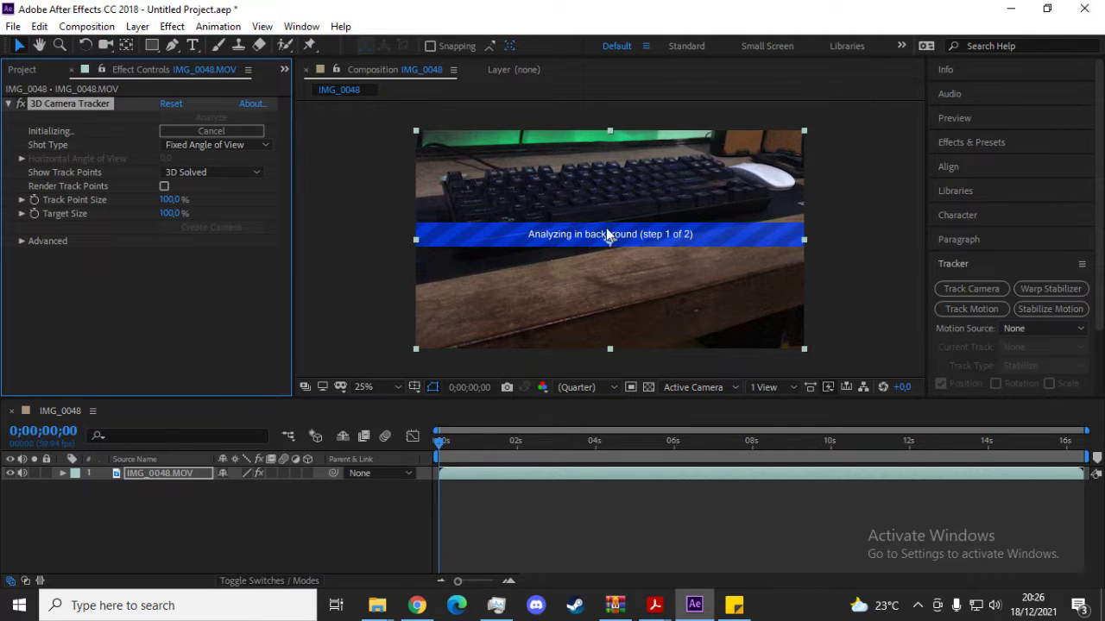
left_click(255, 136)
- Open the modul10.aep project, discarding the changes to the untitled project
left_click(13, 26)
left_click(42, 64)
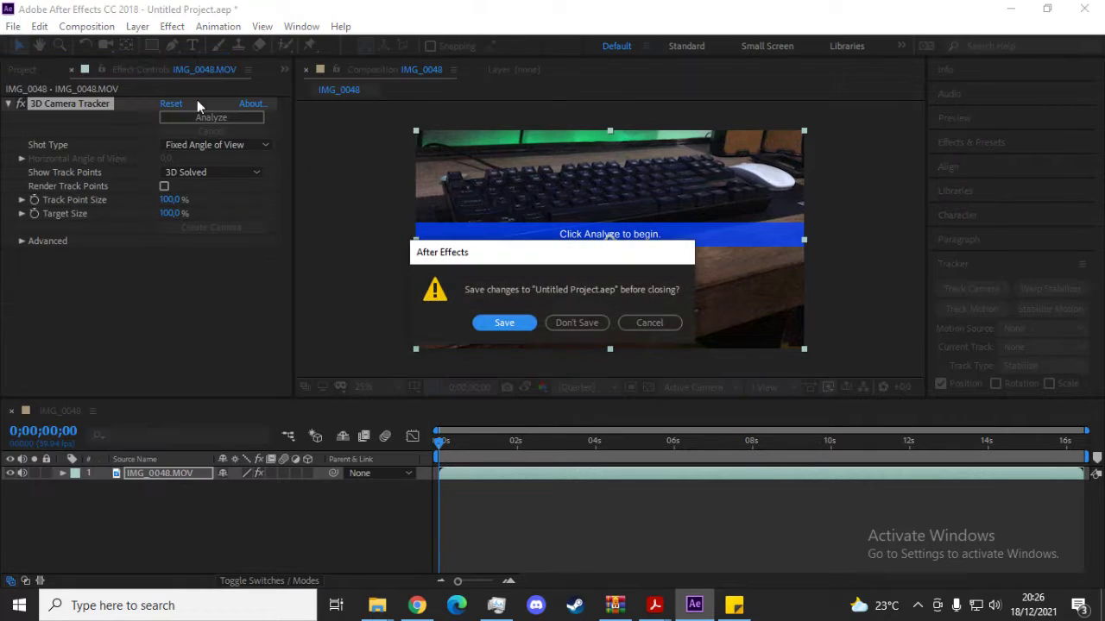
left_click(569, 325)
left_click(244, 220)
left_click(413, 395)
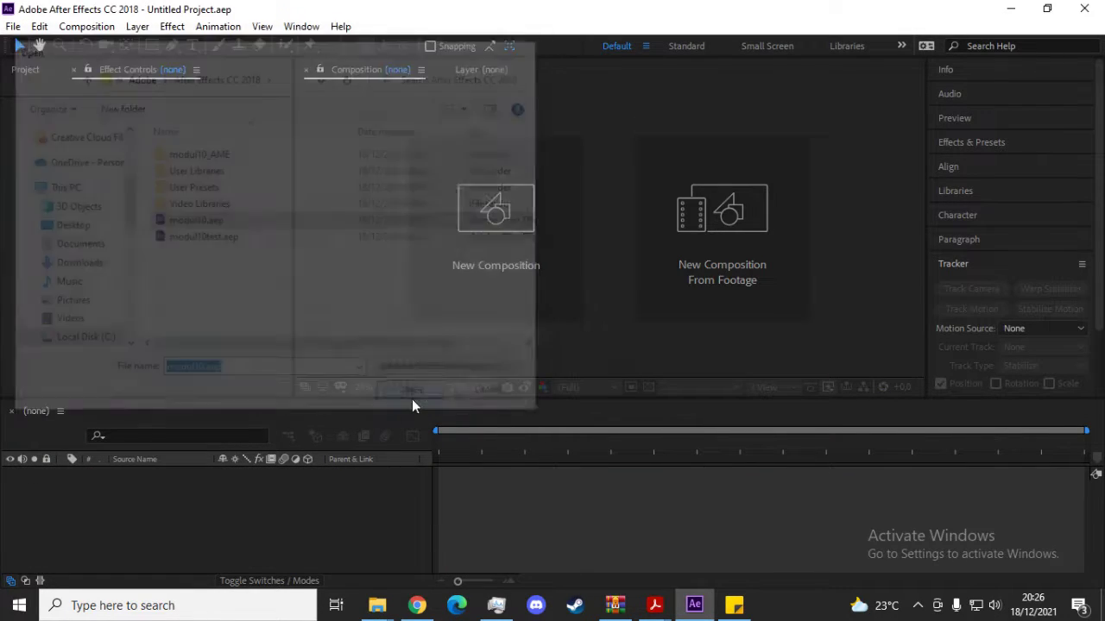
- Display the 3D Camera Tracker's track points for the IMG_0048.MOV layer
scroll(198, 498, "down", 1)
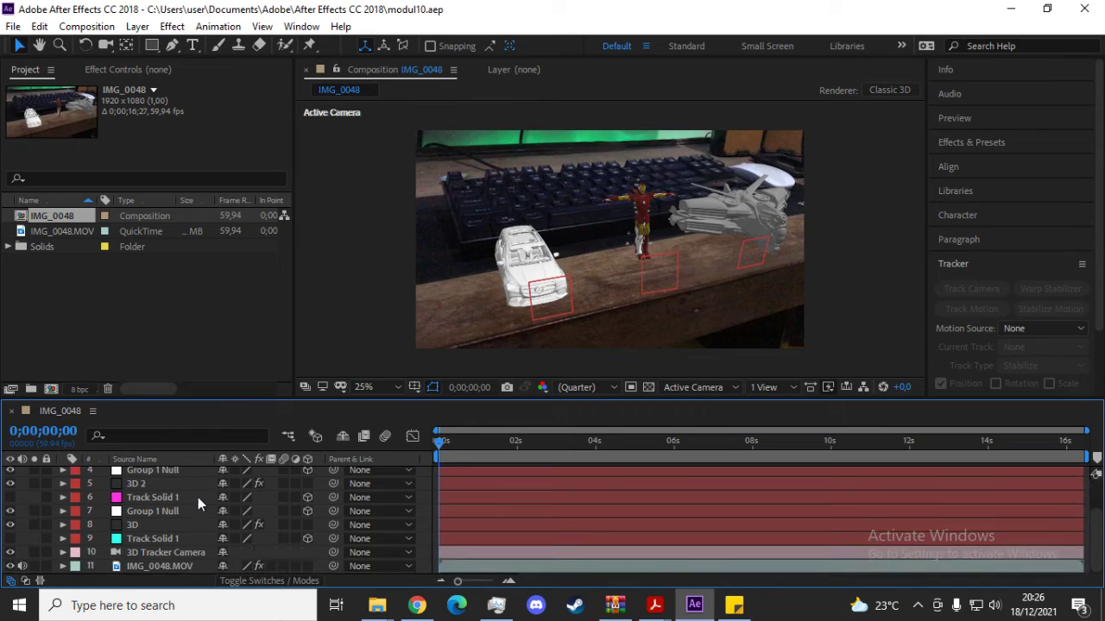
left_click(178, 567)
left_click(155, 72)
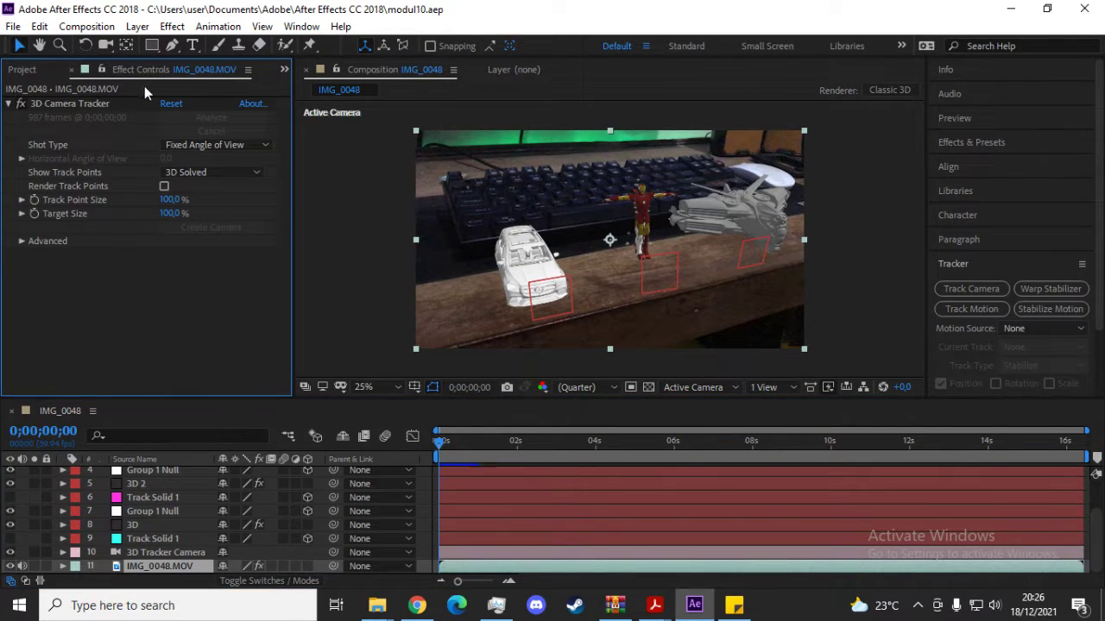
left_click(86, 103)
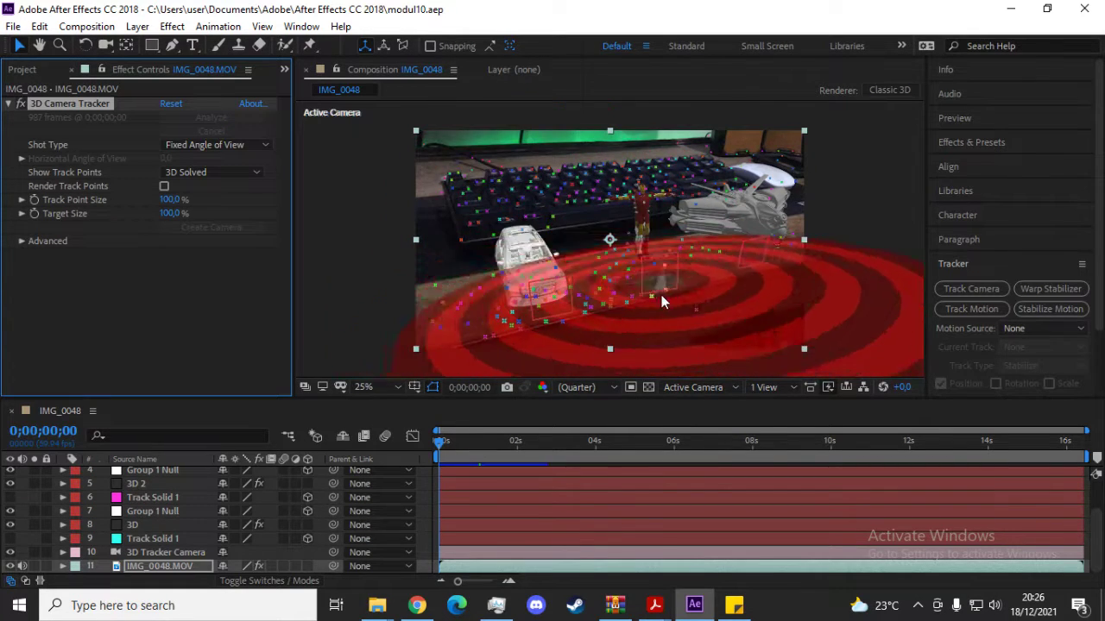
- Select several track points on the desk edge between the car and the figure, and examine the layer creation options for them
left_click(587, 307)
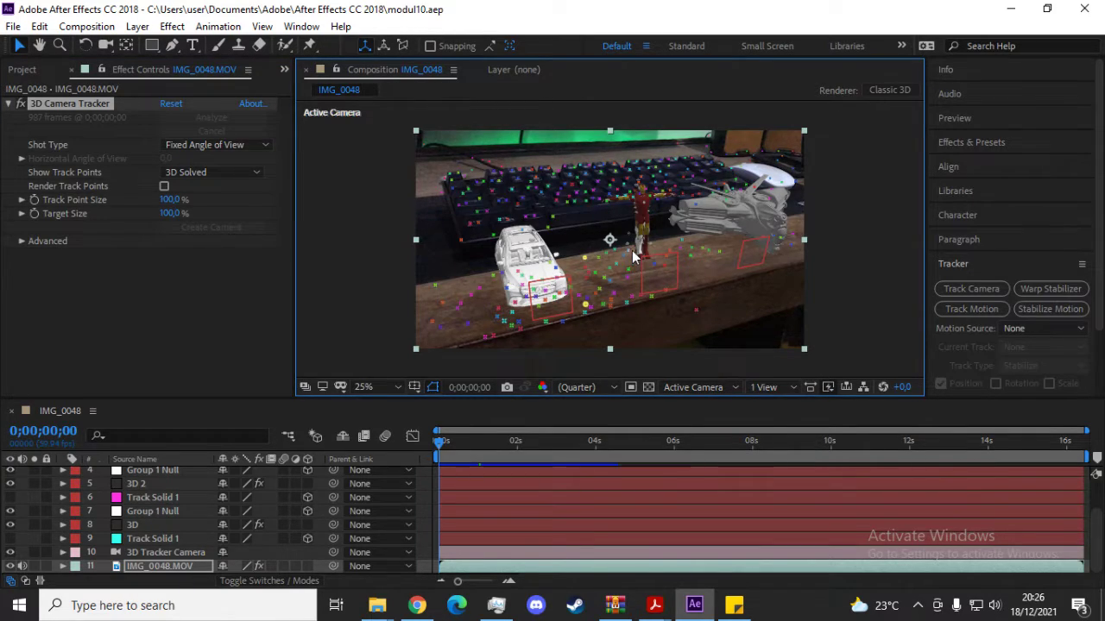
left_click(651, 296, "shift")
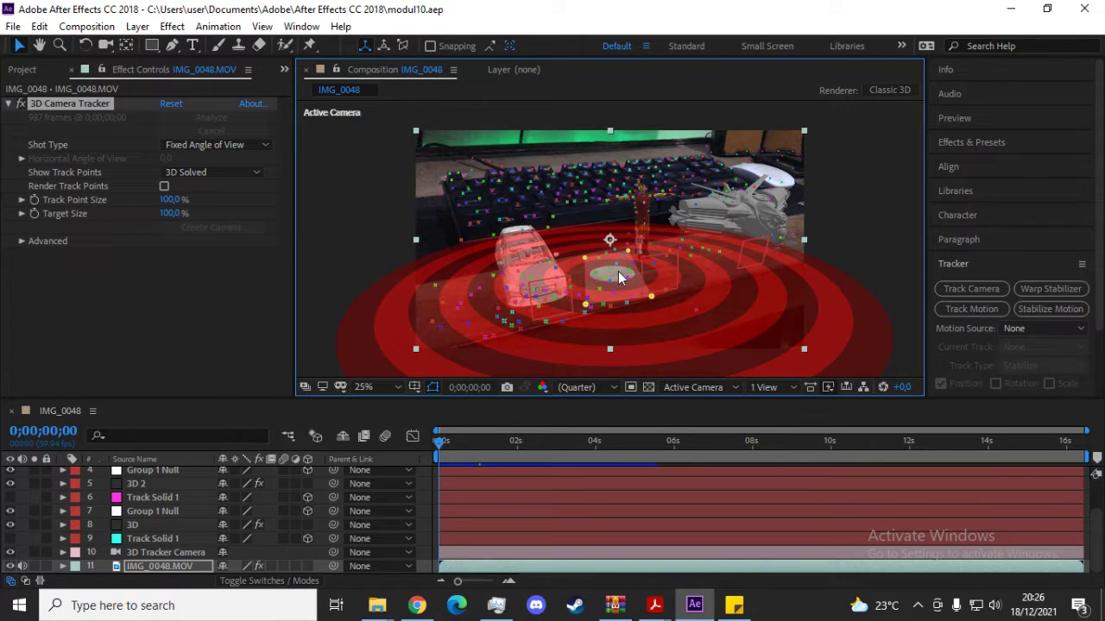
right_click(618, 272)
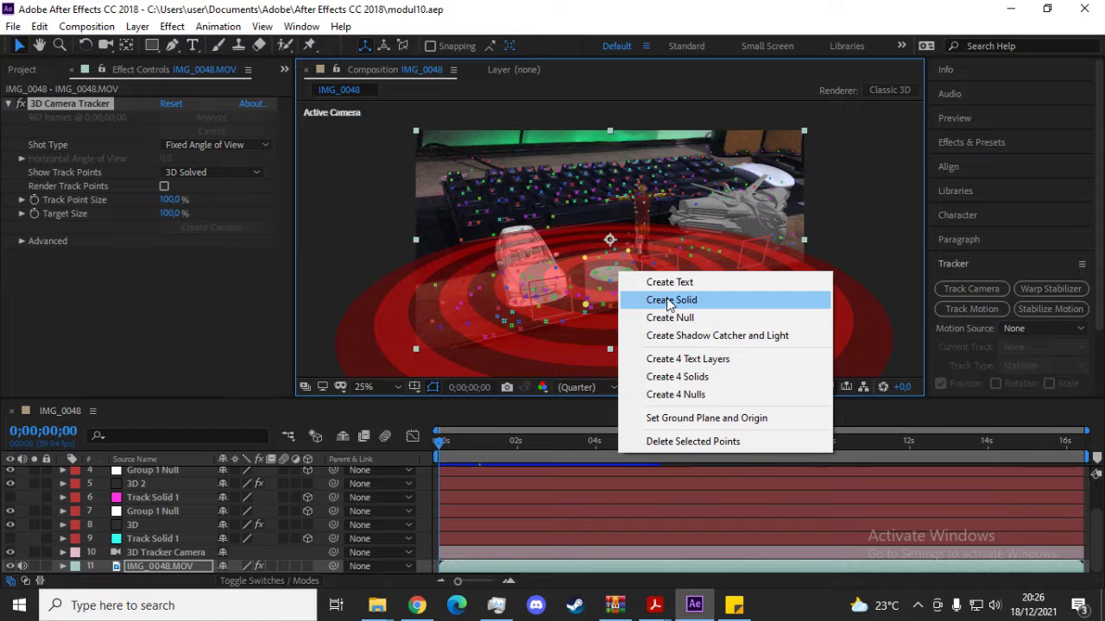
left_click(463, 314)
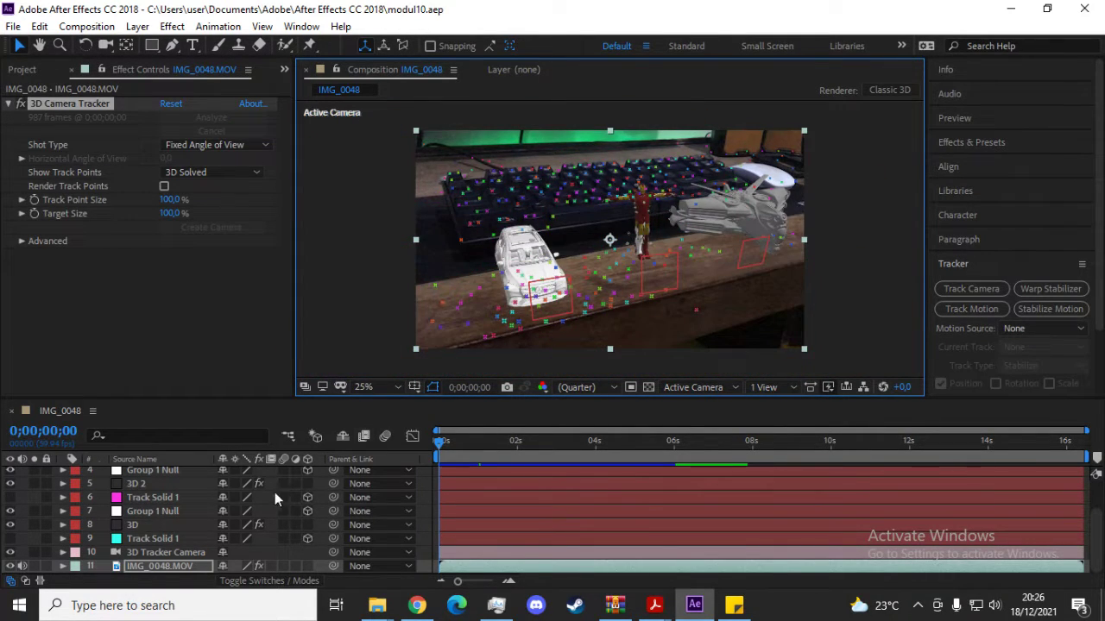
- Make the three Track Solid 1 layers beneath the car, the figure and the spacecraft visible
left_click(165, 538)
left_click(10, 538)
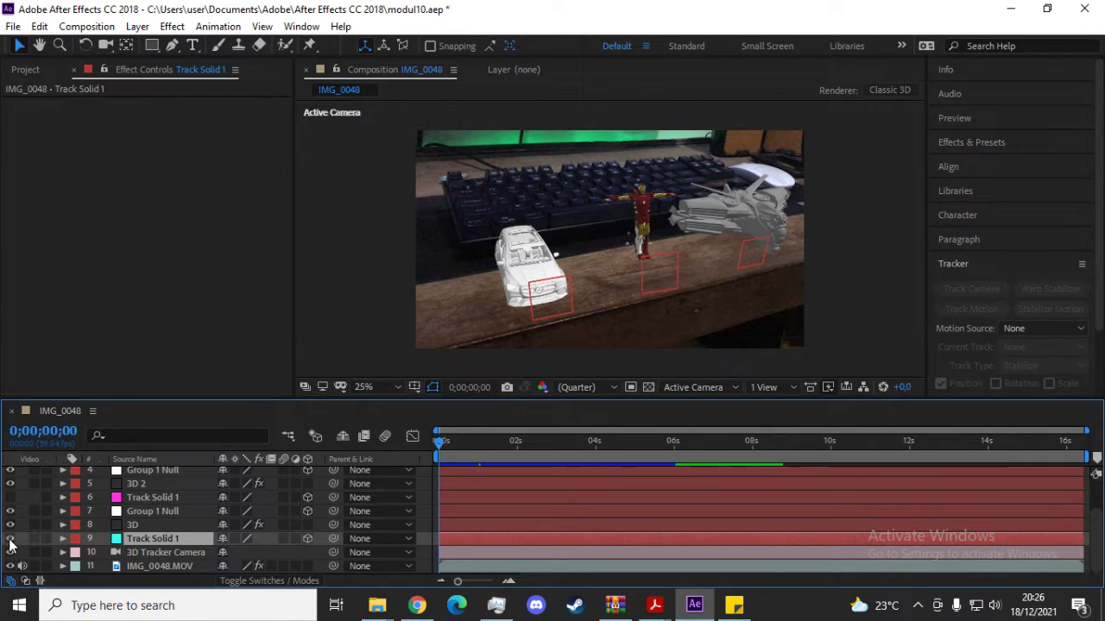
left_click(10, 497)
scroll(61, 508, "up", 2)
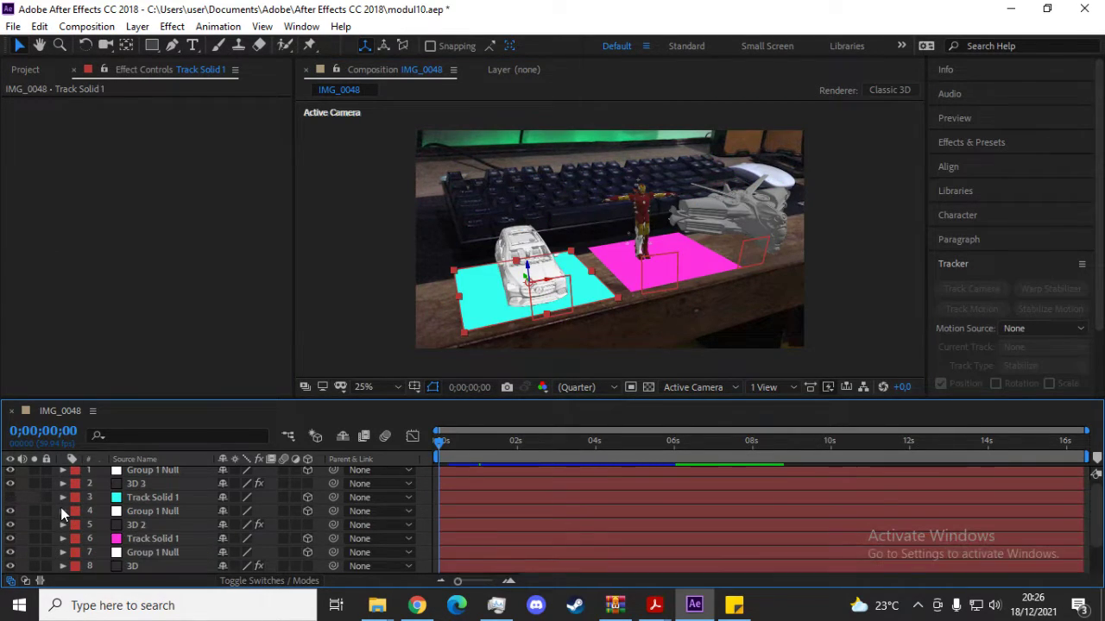
left_click(11, 497)
scroll(203, 488, "down", 2)
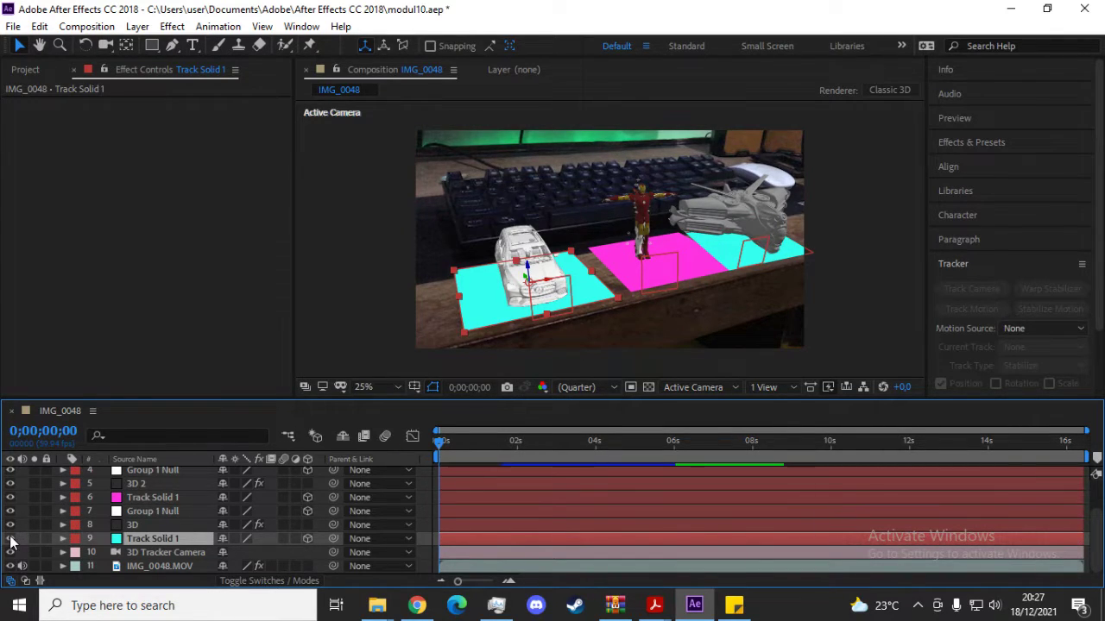
left_click(205, 567)
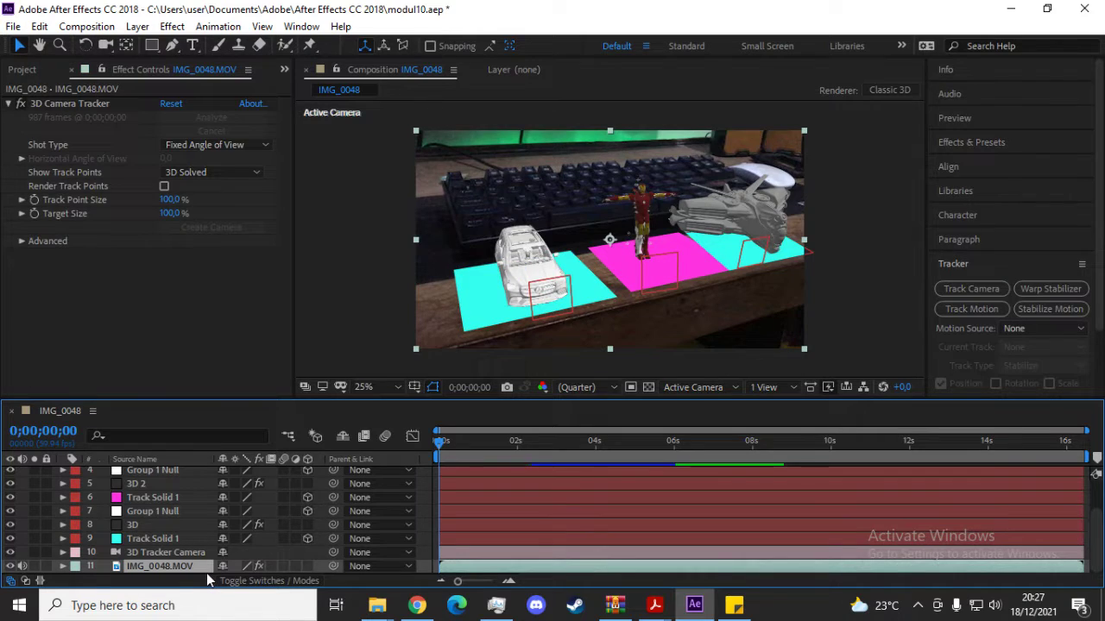
right_click(208, 575)
left_click(435, 576)
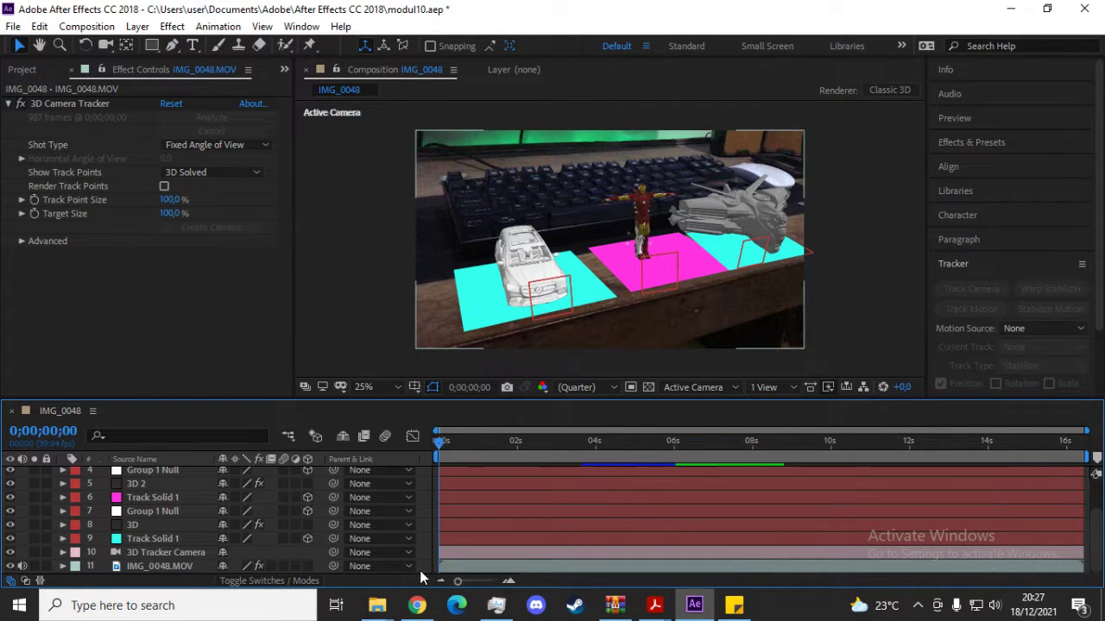
right_click(423, 574)
mouse_move(547, 391)
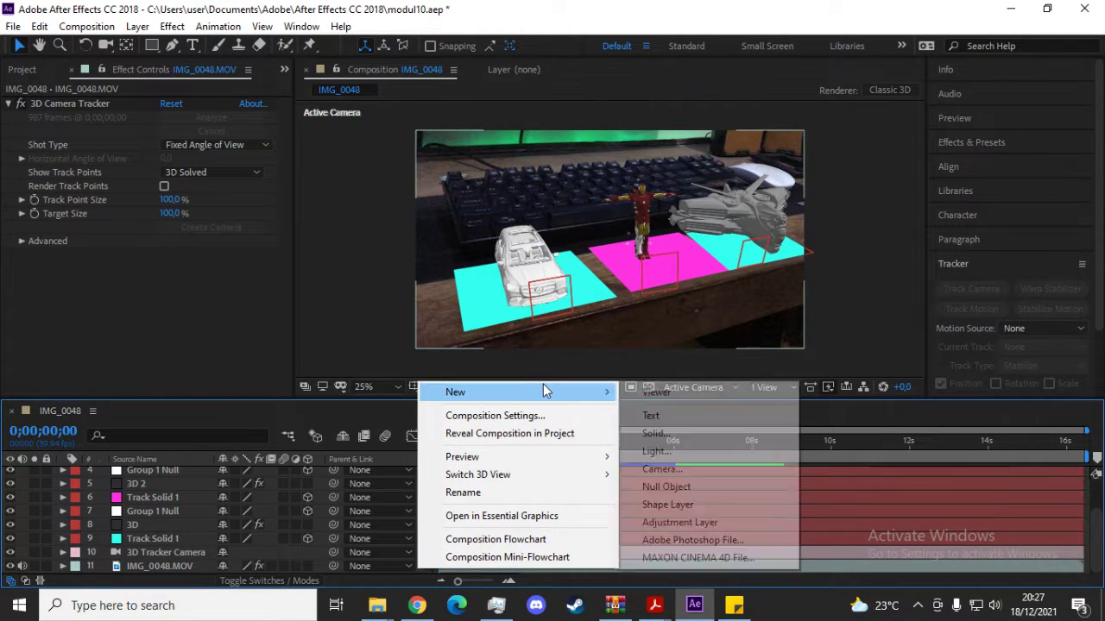
left_click(670, 439)
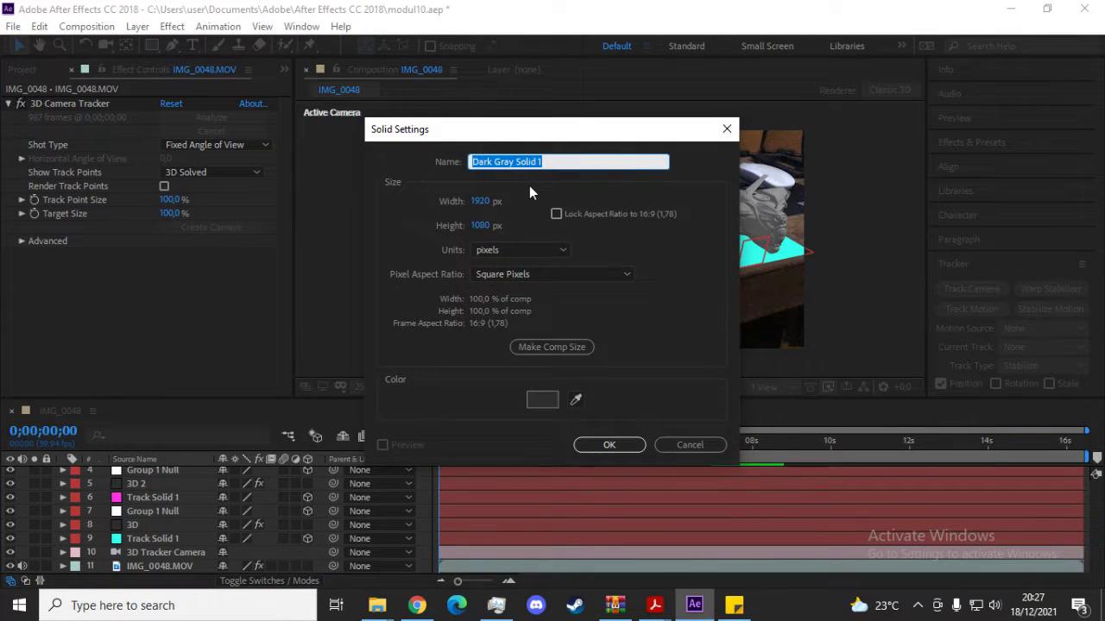
type("3")
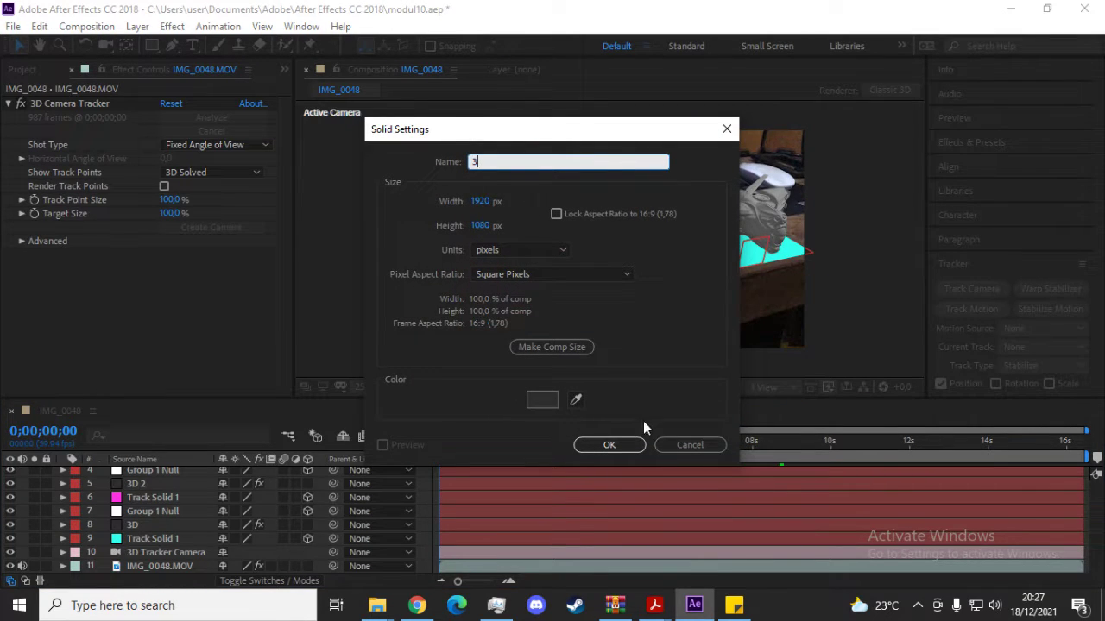
left_click(682, 444)
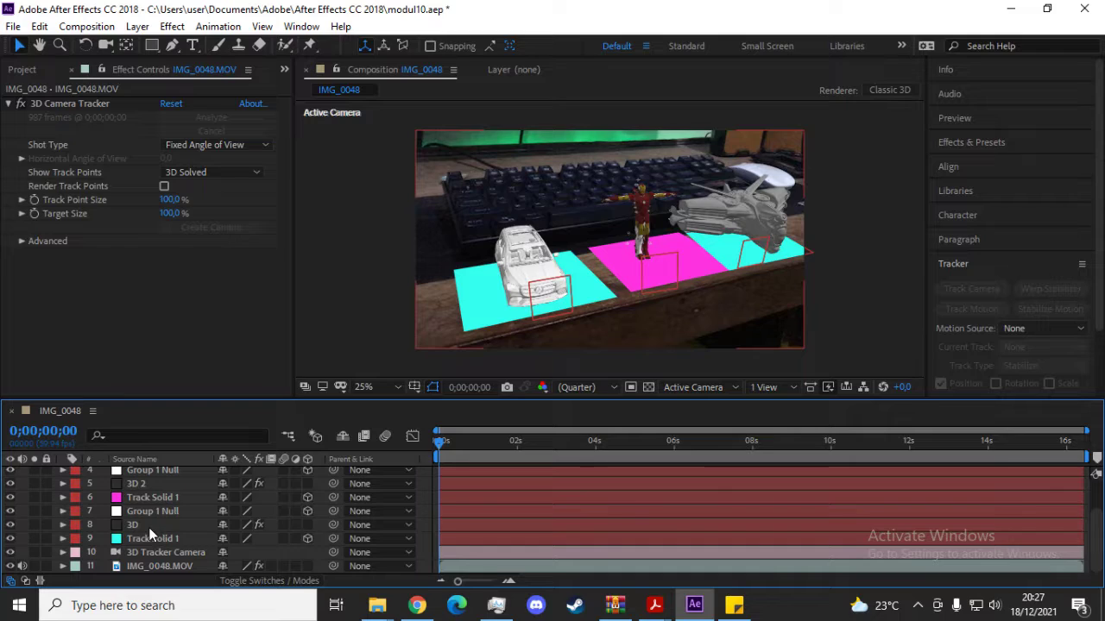
- Select the car's 3D layer, locate the Video Copilot Element effect, and examine the Element settings applied to the layer
left_click(149, 527)
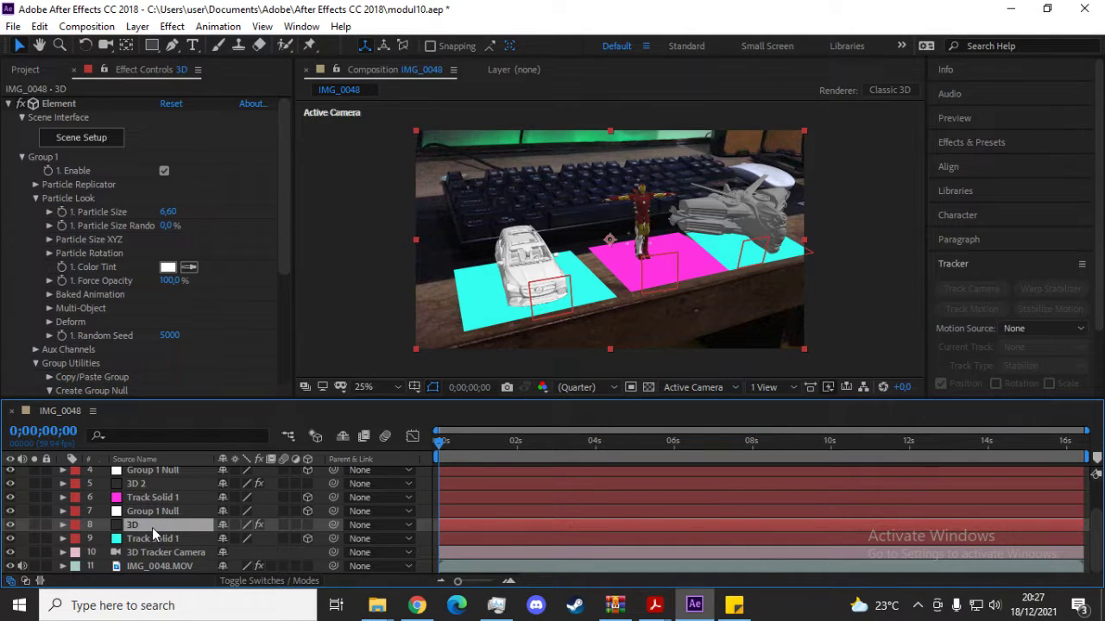
left_click(176, 27)
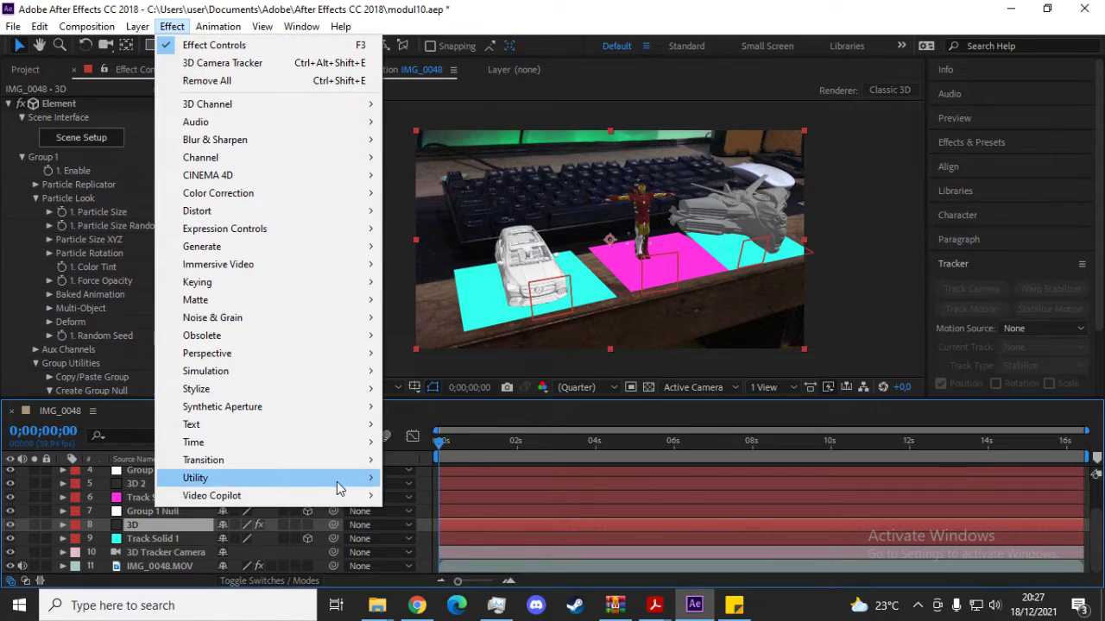
mouse_move(358, 495)
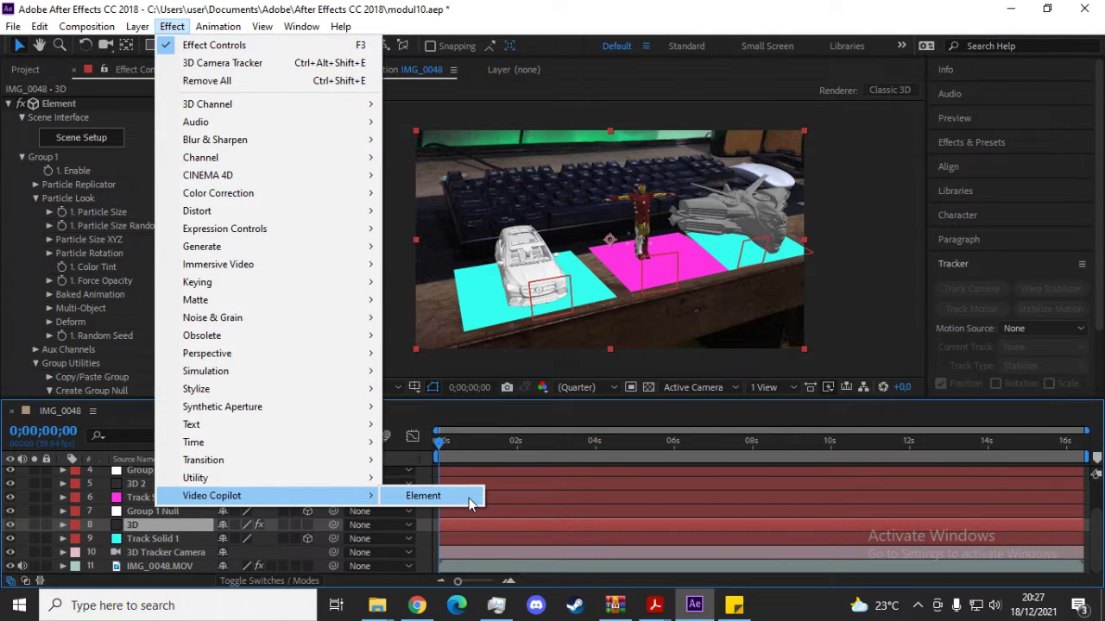
left_click(82, 117)
scroll(121, 206, "down", 4)
scroll(121, 206, "up", 4)
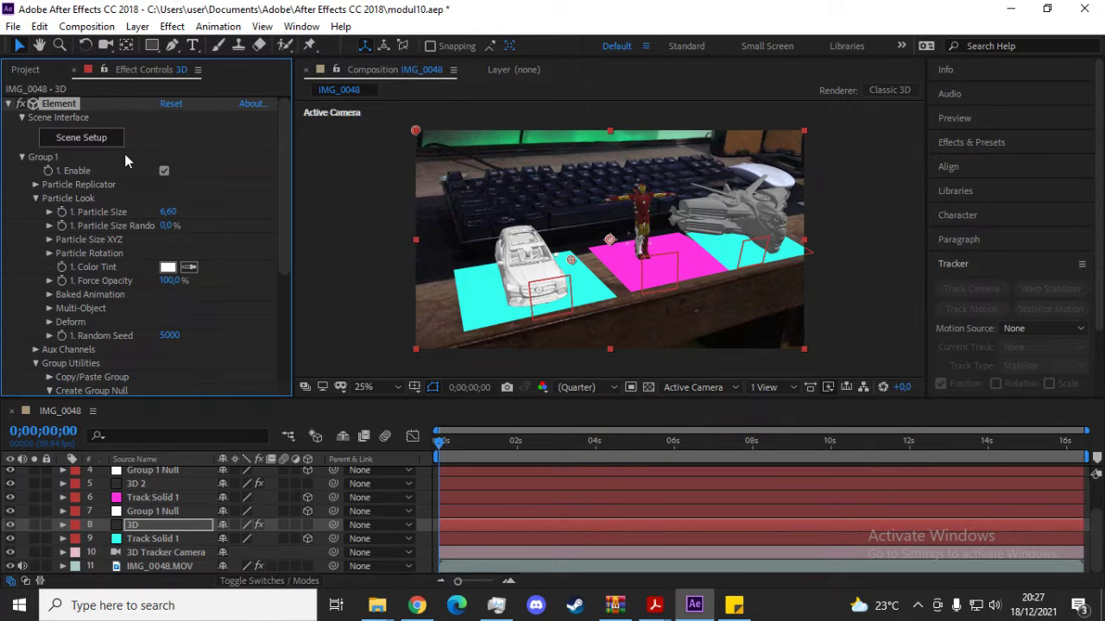
- Open Element's Scene Setup for the car, view the 3D object import dialog without importing anything, and return to the composition
left_click(82, 138)
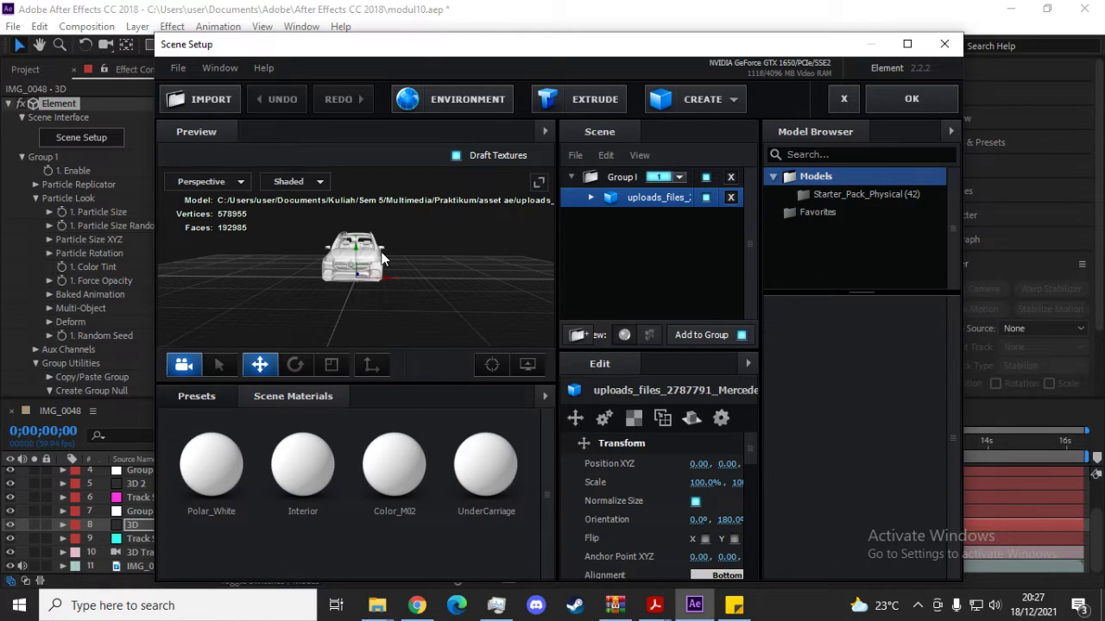
left_click(219, 104)
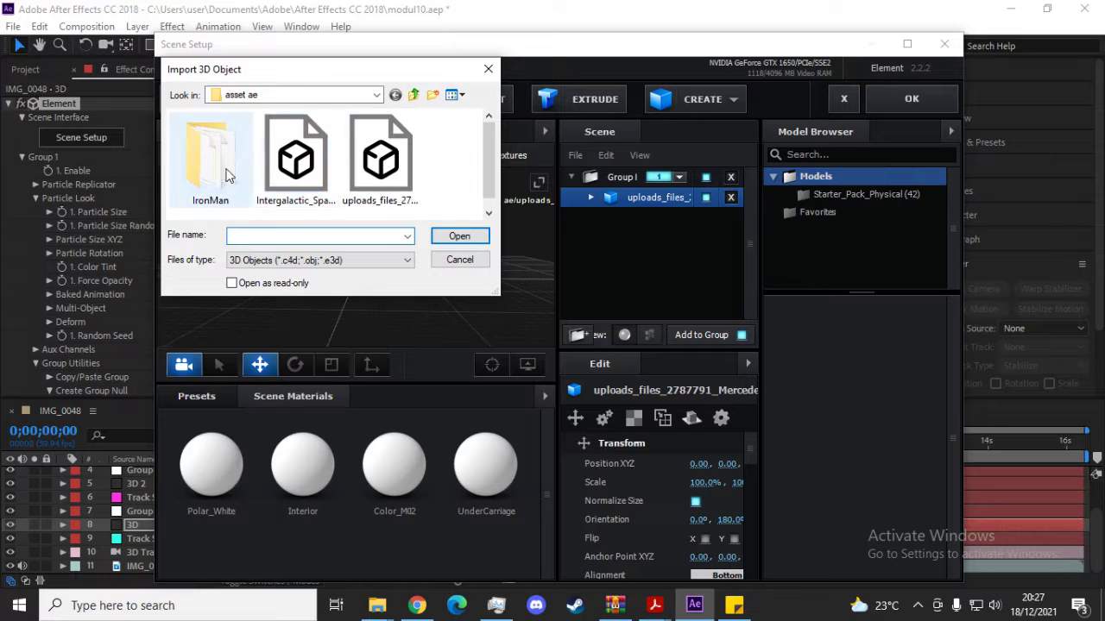
left_click_drag(289, 70, 353, 126)
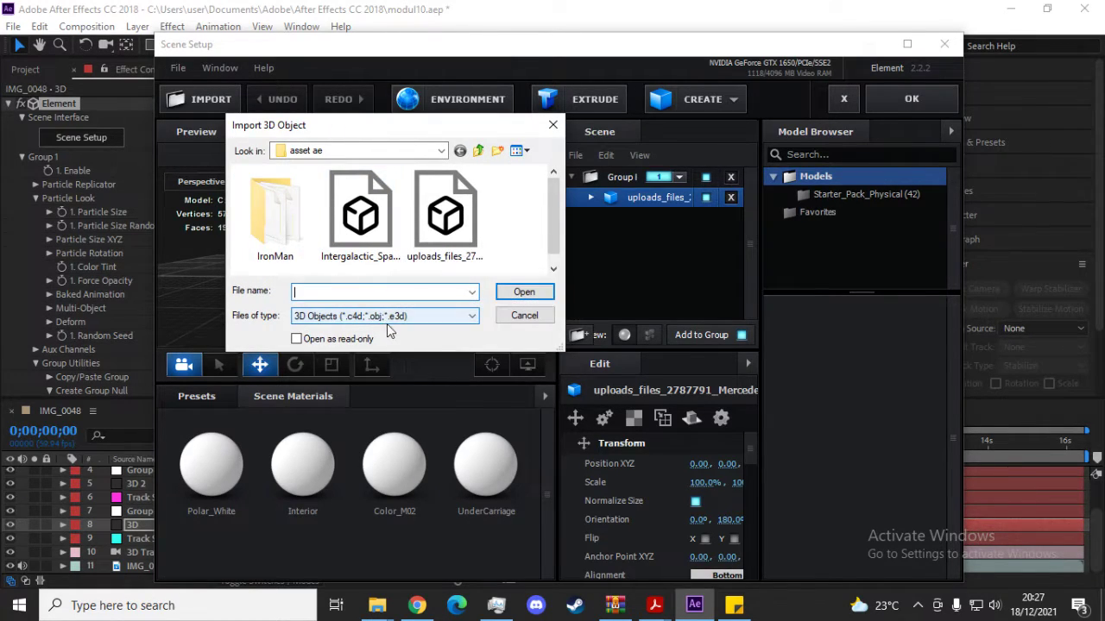
left_click(524, 315)
left_click(696, 501)
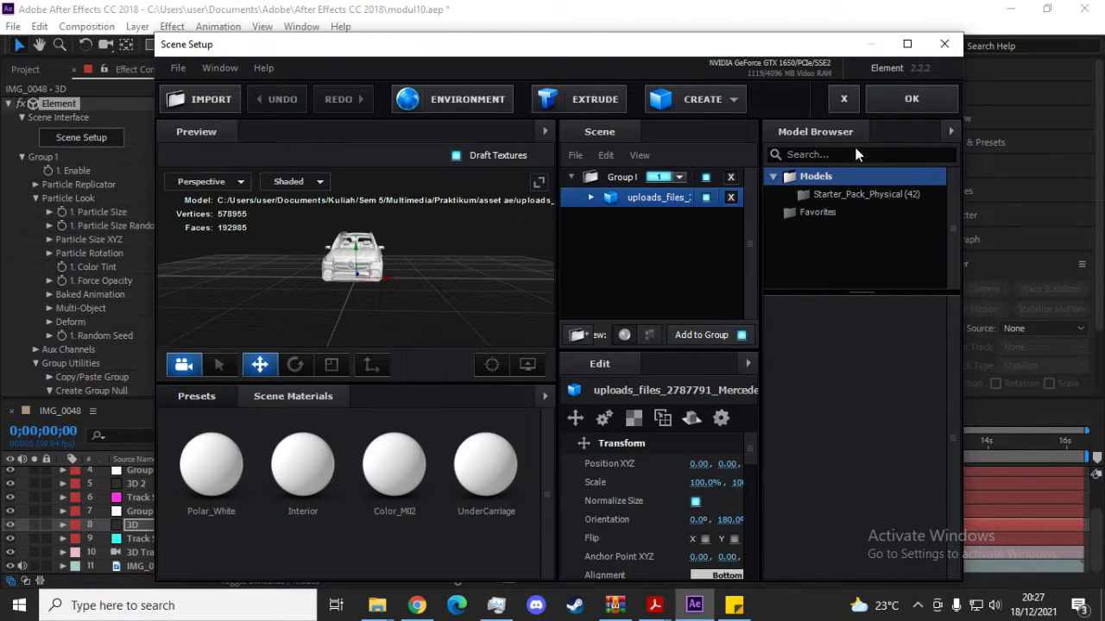
left_click(902, 105)
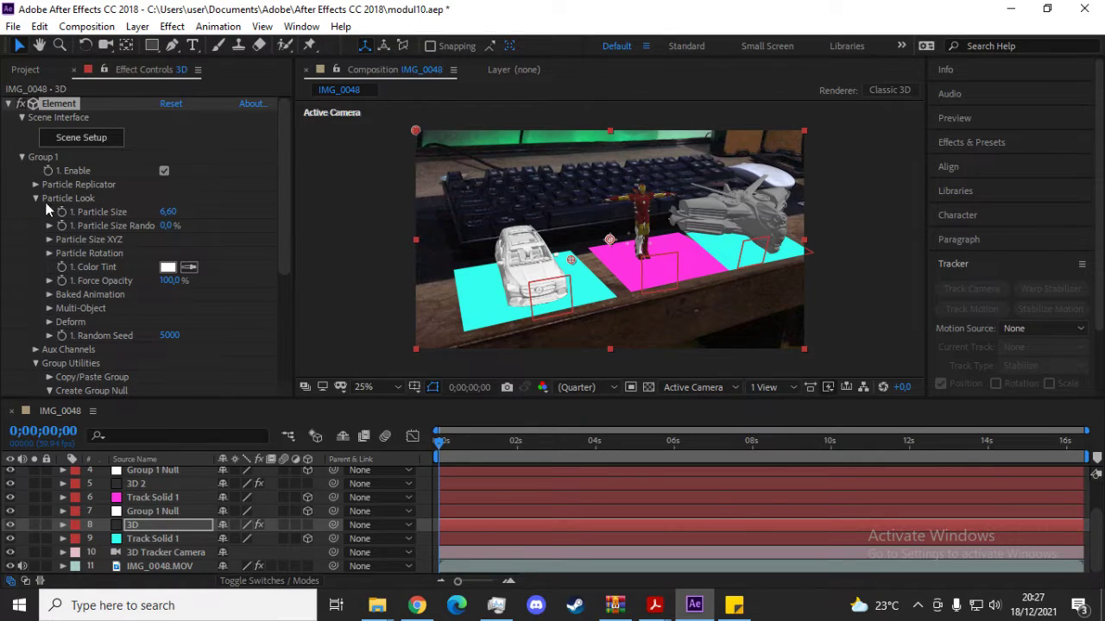
- Examine the car's group null creation options and the transform properties of the Track Solid 1 layer beneath the car
scroll(67, 224, "down", 1)
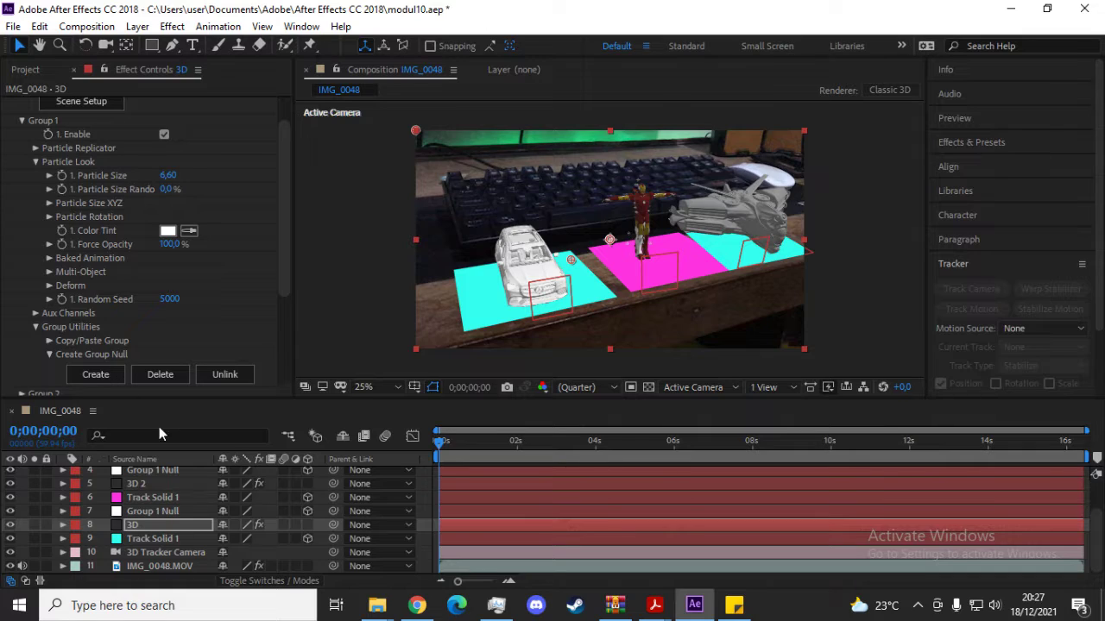
left_click(170, 512)
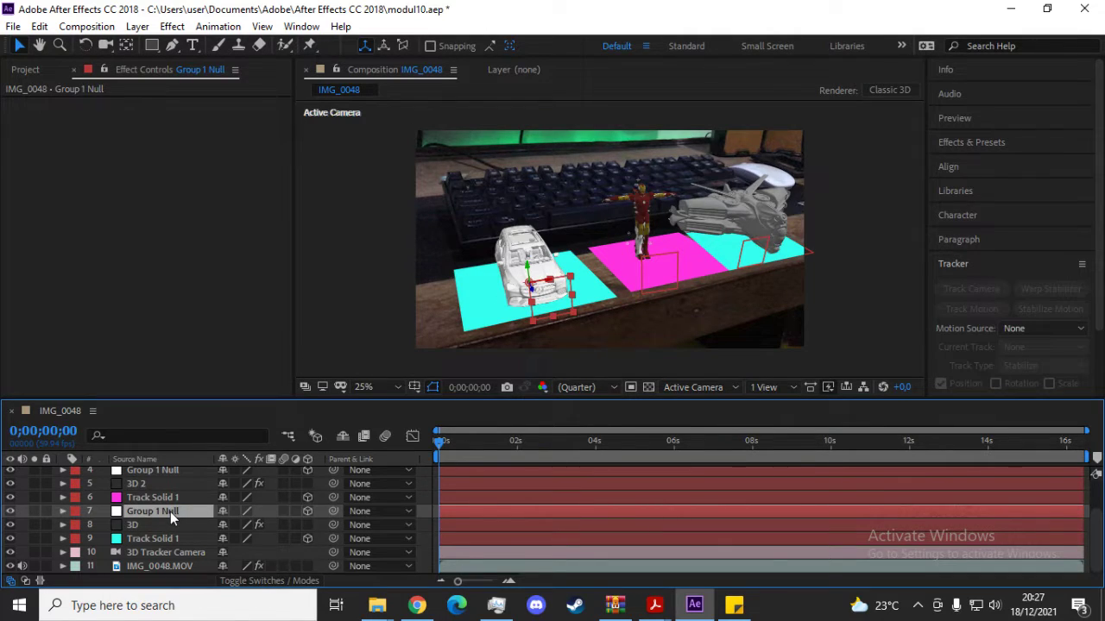
left_click(62, 539)
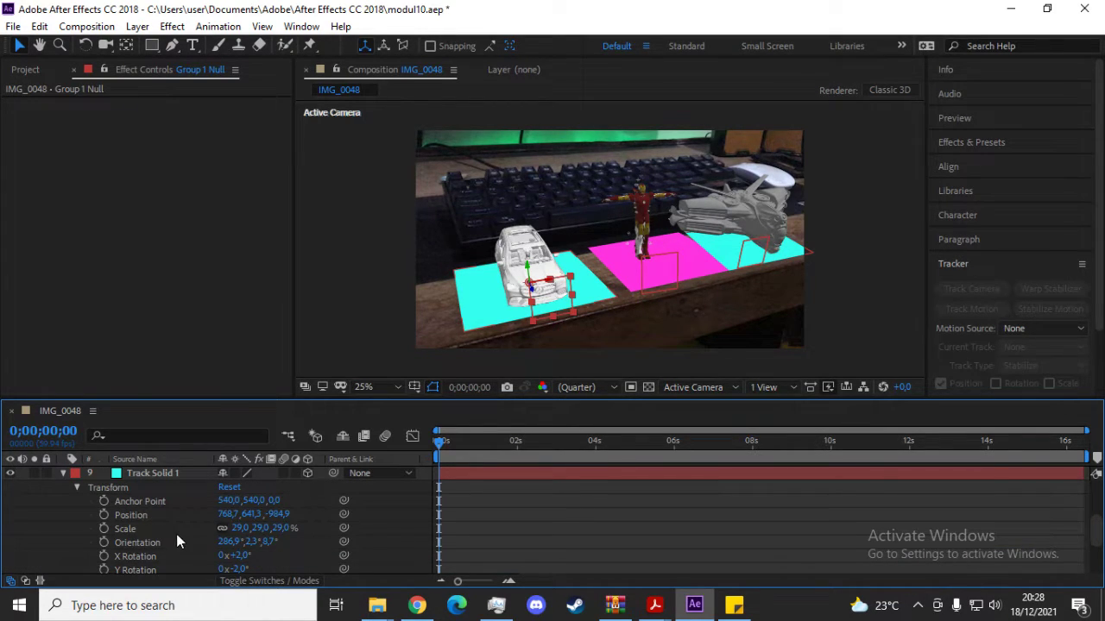
scroll(151, 506, "down", 1)
scroll(152, 501, "up", 2)
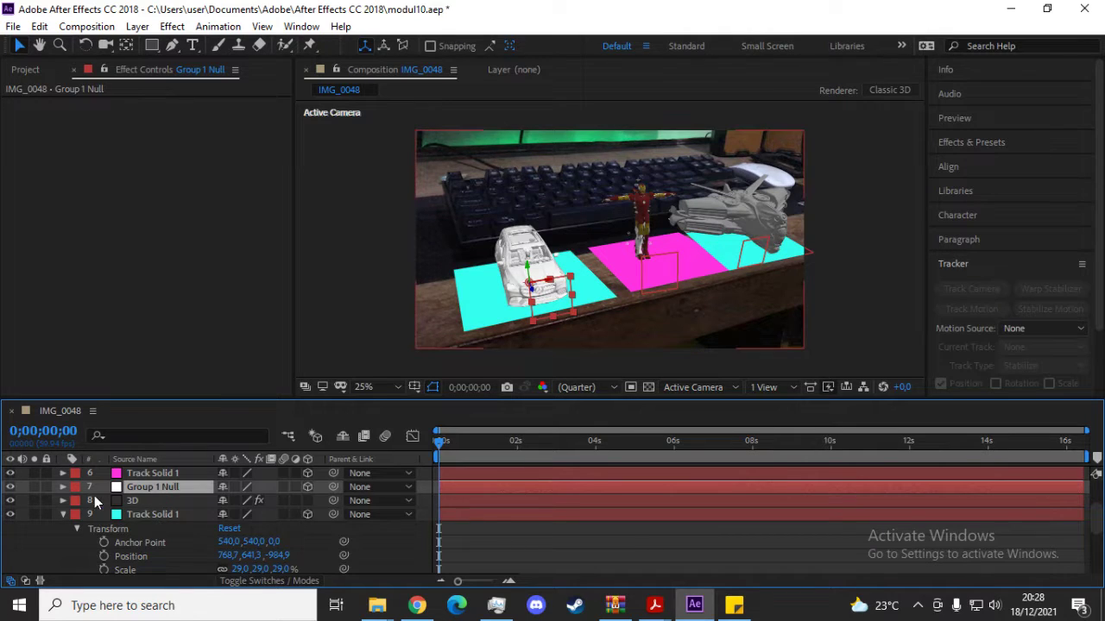
scroll(96, 496, "down", 2)
left_click(146, 515)
scroll(150, 515, "up", 1)
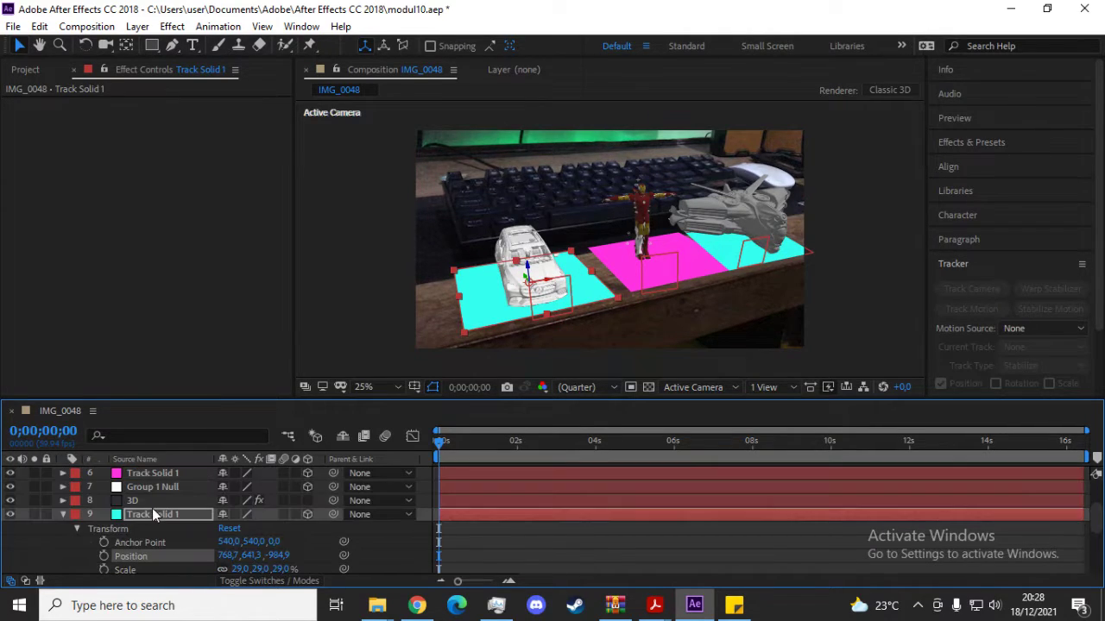
- Examine the position, orientation and rotation properties of the car's Group 1 Null layer, and collapse them
left_click(63, 487)
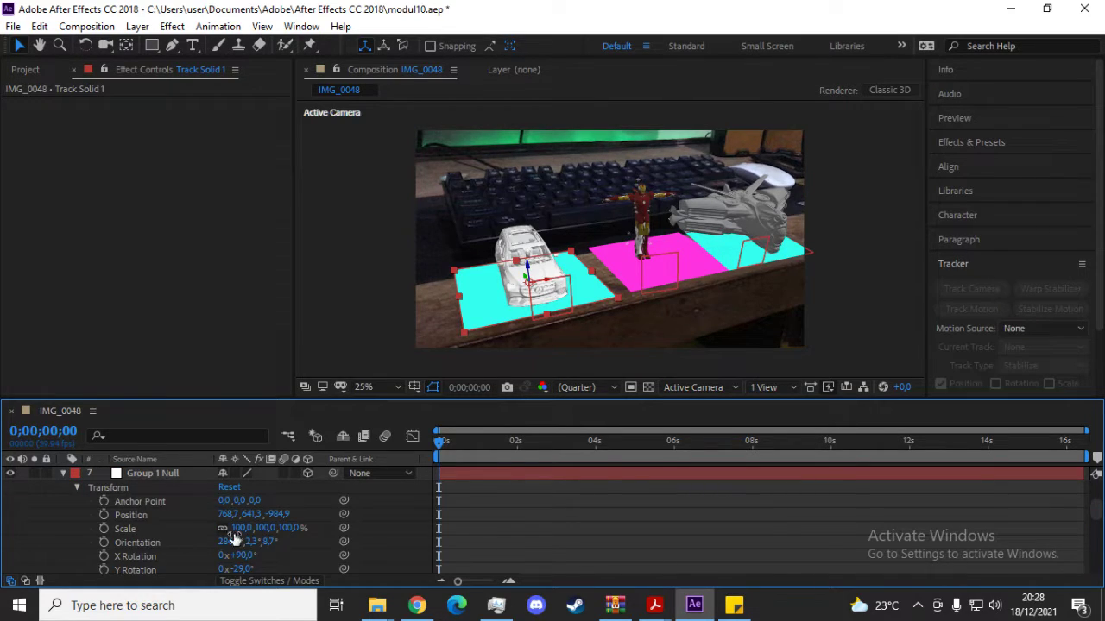
scroll(270, 561, "down", 1)
left_click_drag(244, 518, 244, 515)
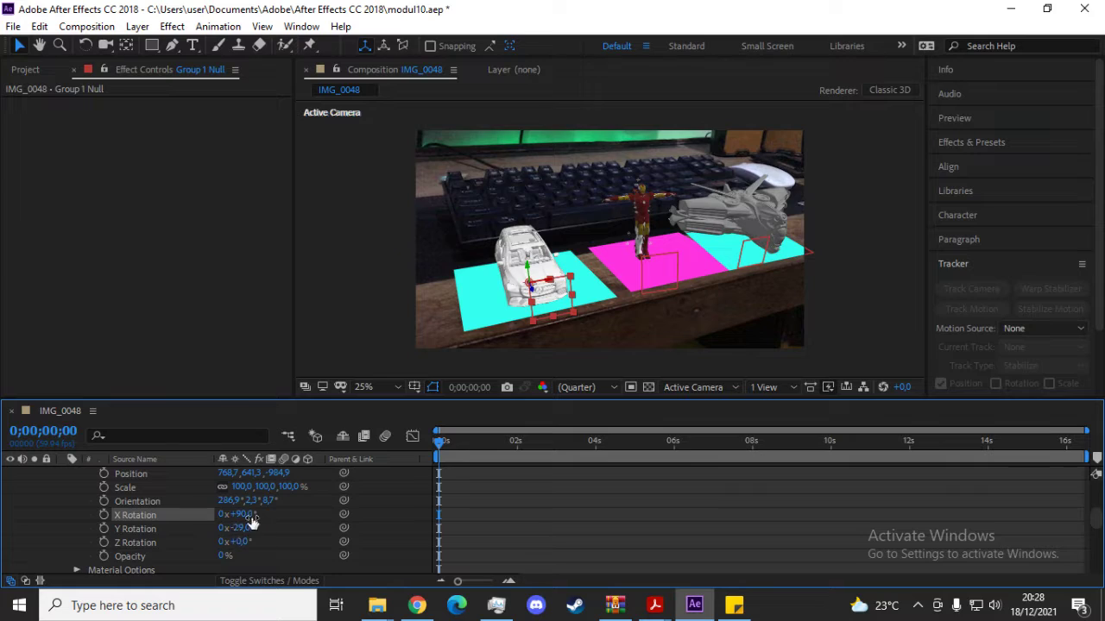
scroll(62, 518, "up", 1)
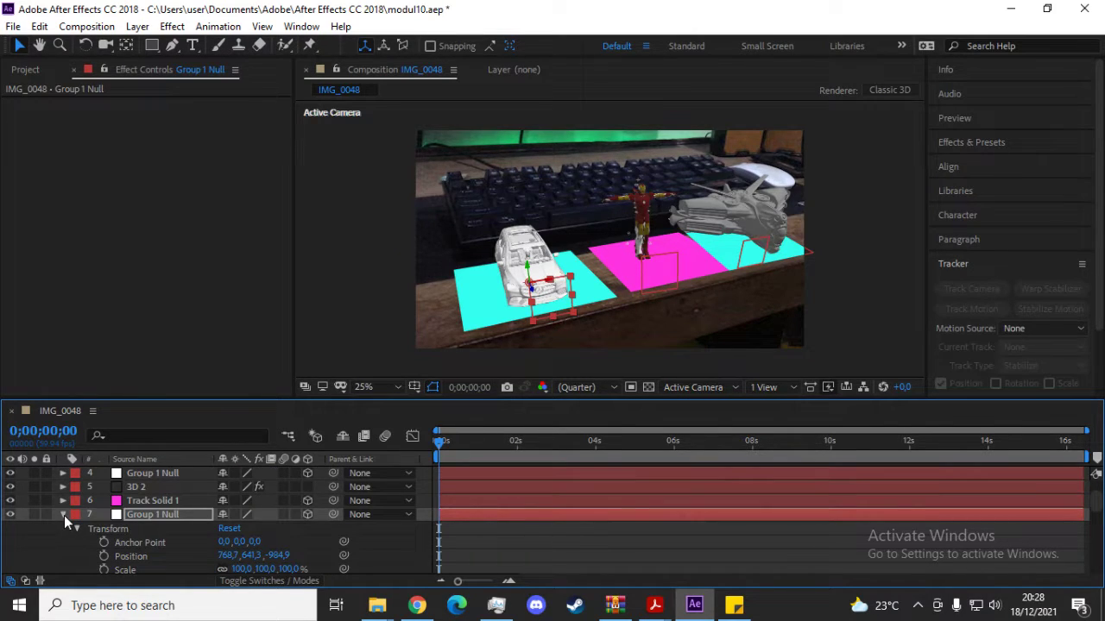
left_click(64, 515)
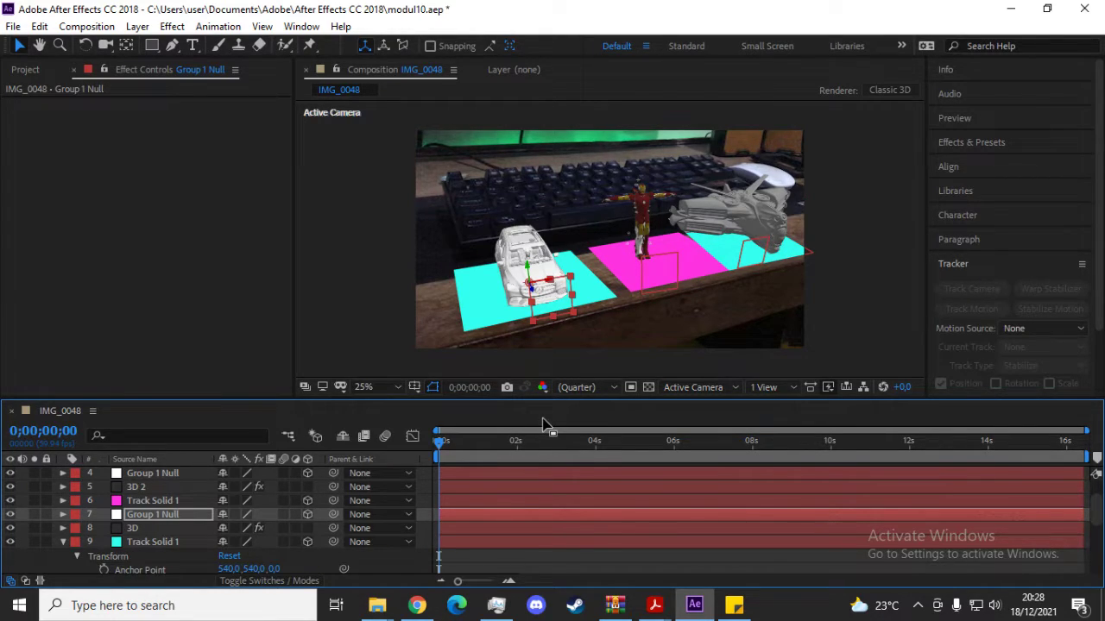
- Preview the composition briefly and hide the three Track Solid 1 layers beneath the car, the figure and the spacecraft
key("space")
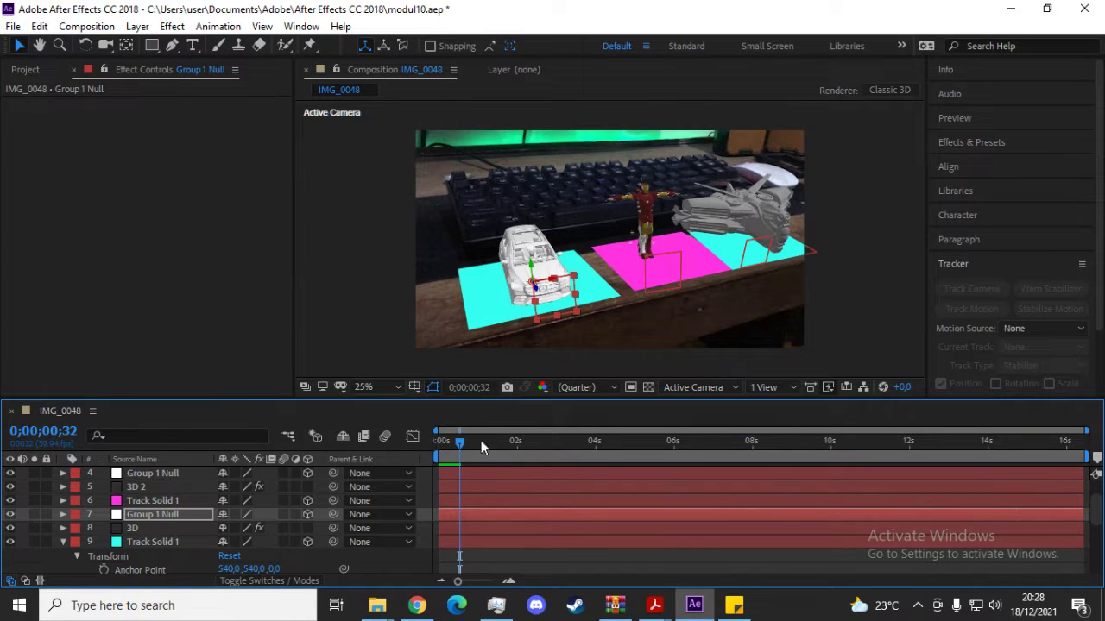
key("space")
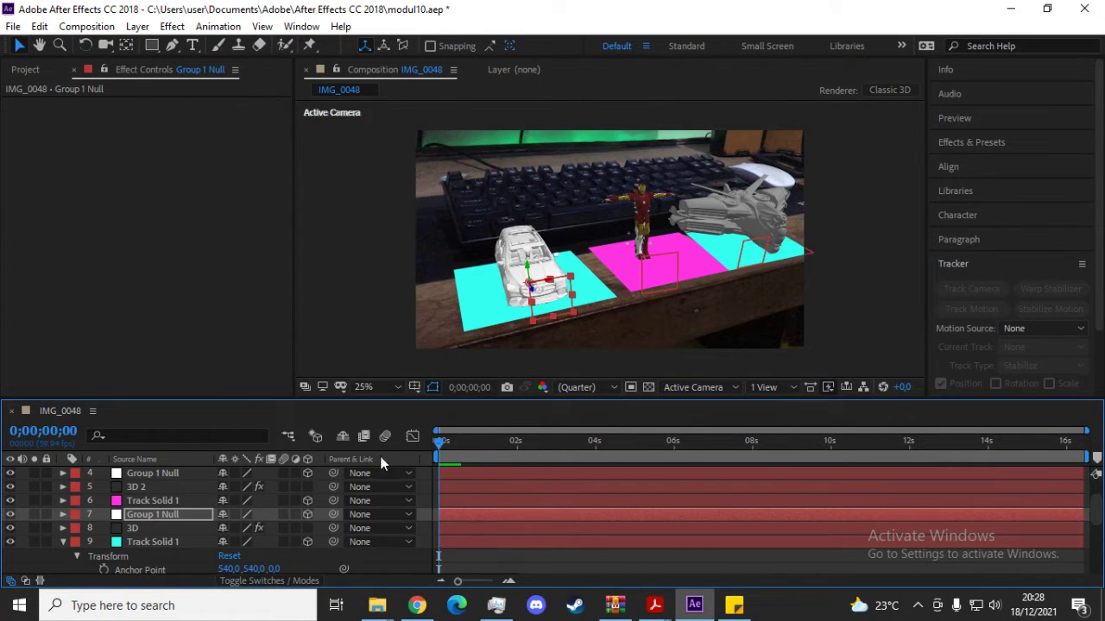
left_click(10, 500)
left_click(11, 542)
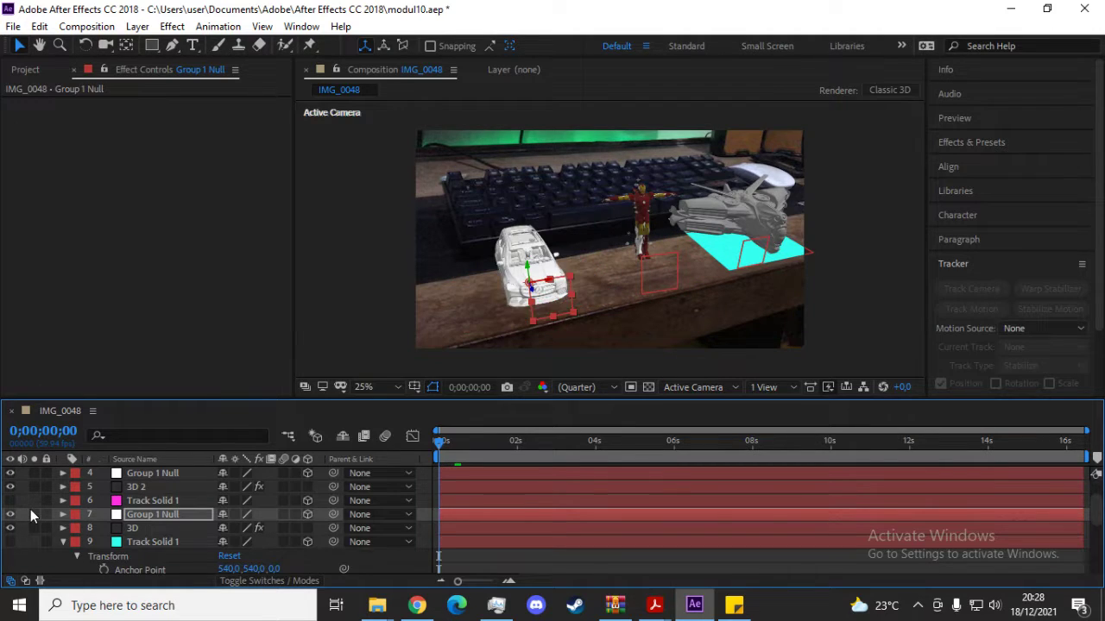
scroll(30, 509, "up", 2)
left_click(11, 500)
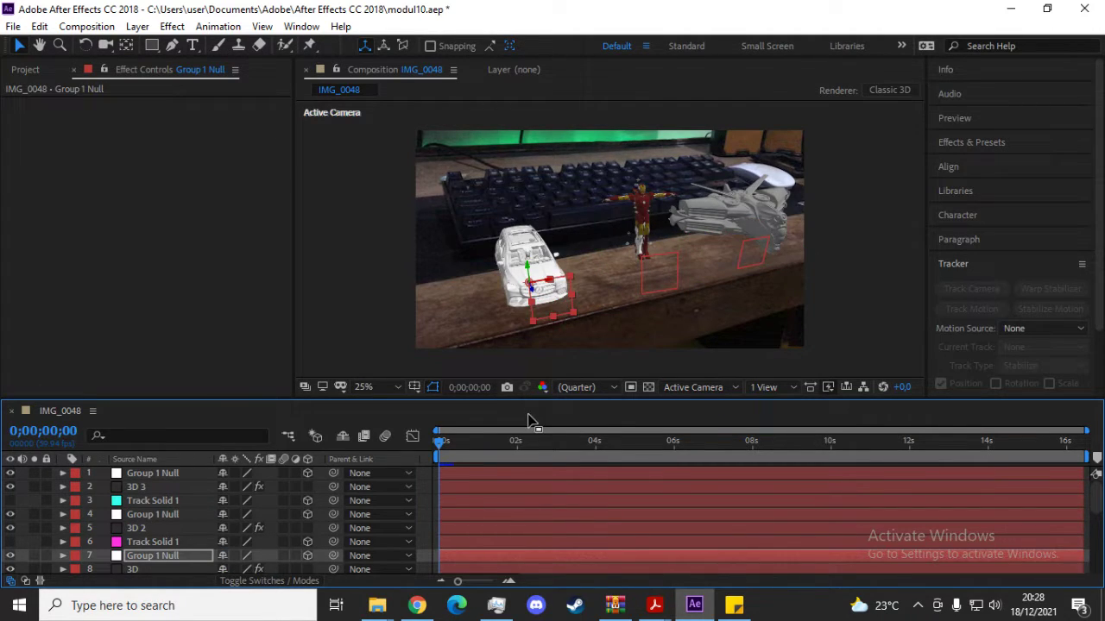
- Play the composition up to about the 10-second mark, and return the playhead to the start
key("space")
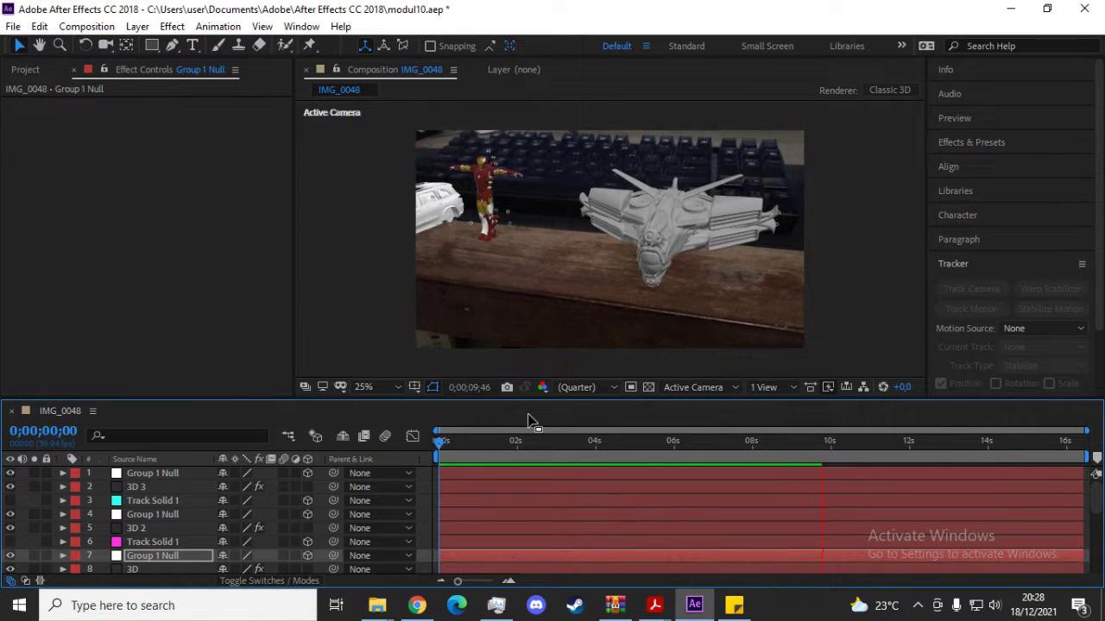
key("space")
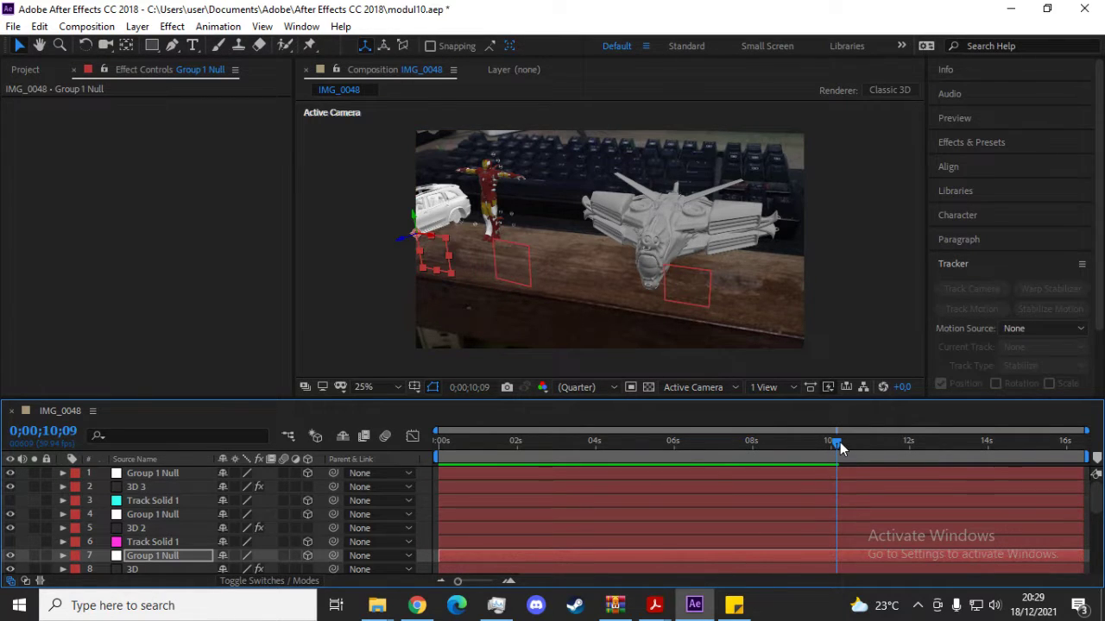
left_click_drag(835, 444, 434, 435)
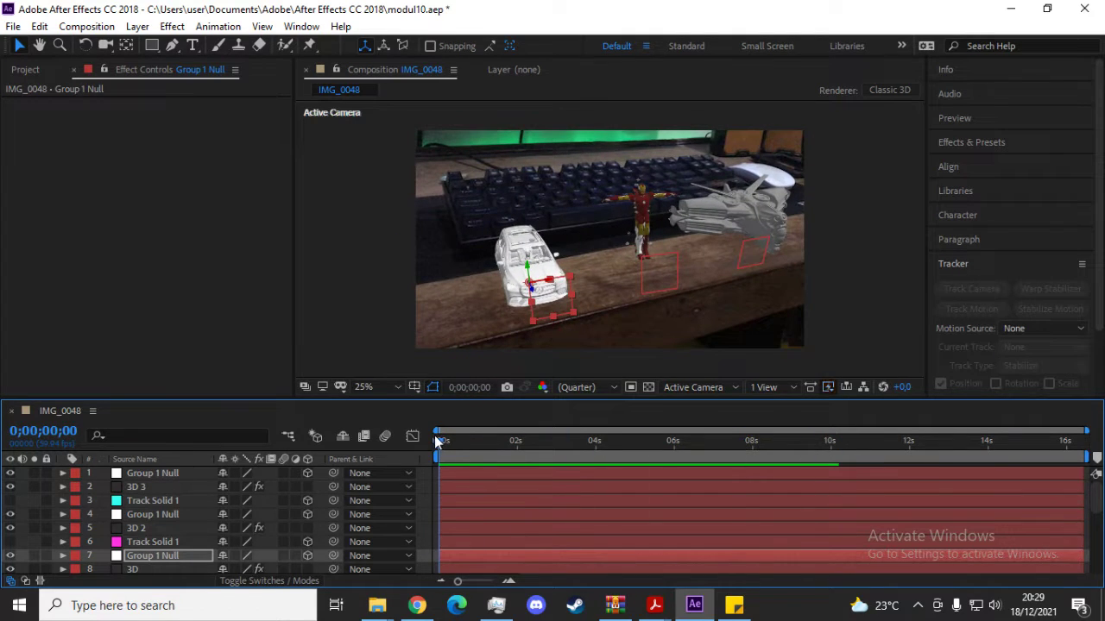
left_click(654, 605)
mouse_move(620, 510)
left_click(13, 27)
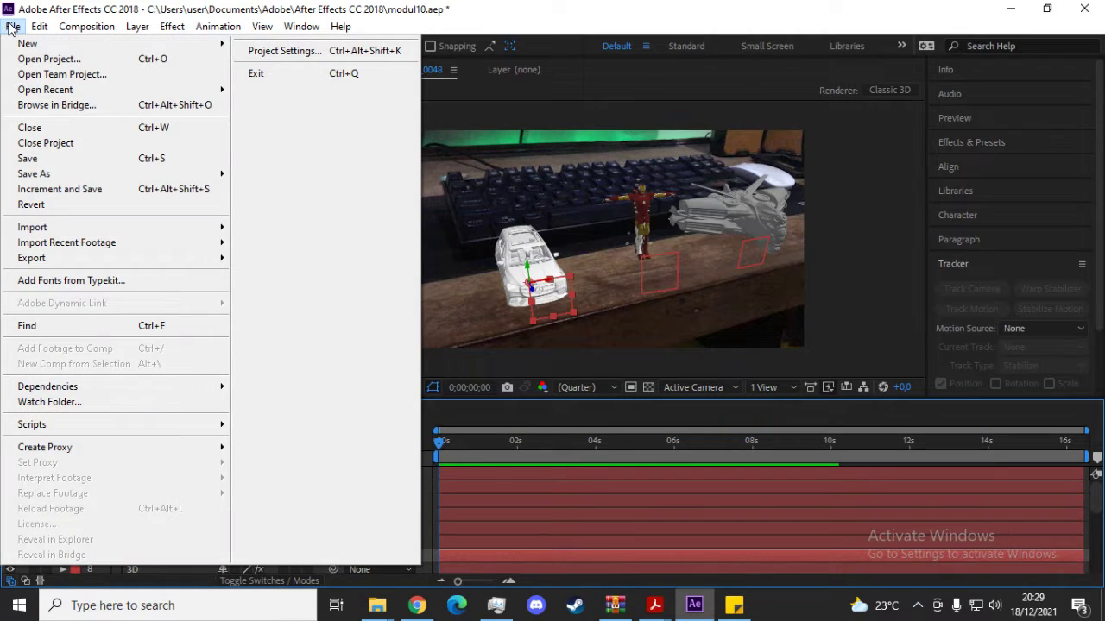
left_click(607, 429)
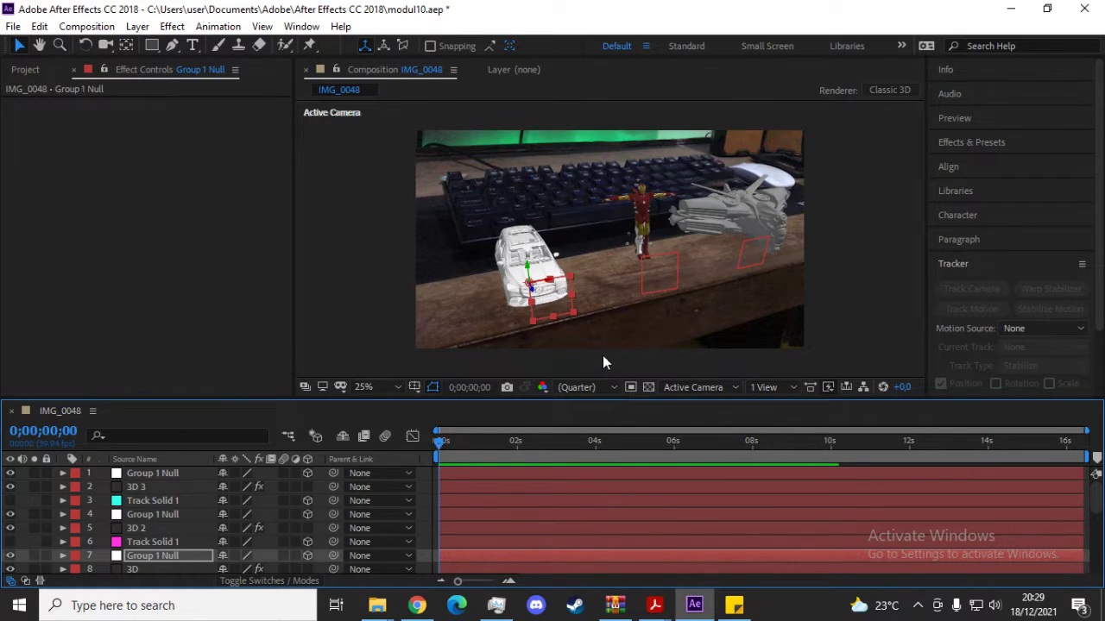
- Collapse the properties of the Track Solid 1 layer beneath the car, and toggle its visibility on and back off
scroll(177, 561, "down", 3)
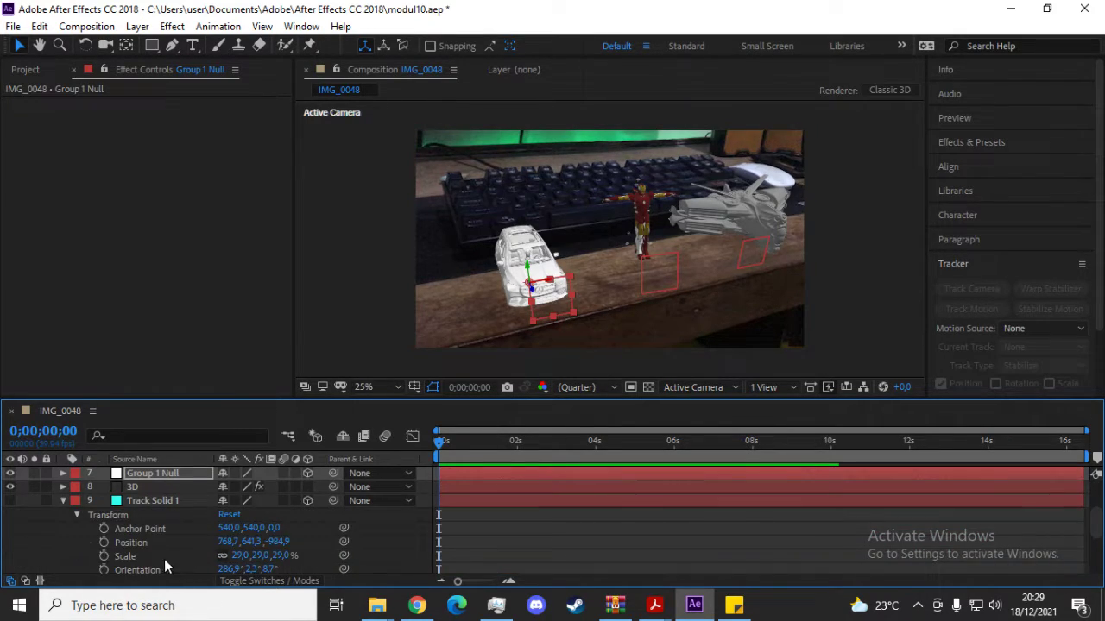
left_click(69, 502)
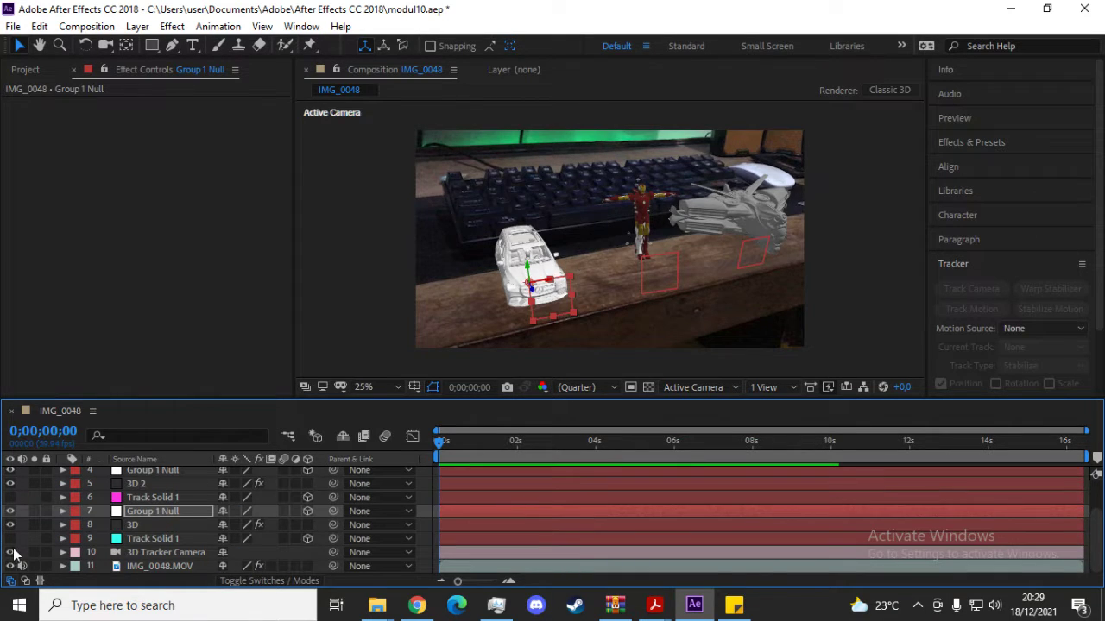
left_click(10, 539)
left_click(11, 539)
- Export the IMG_0048 composition to the Adobe Media Encoder queue, and switch to Media Encoder
left_click(13, 26)
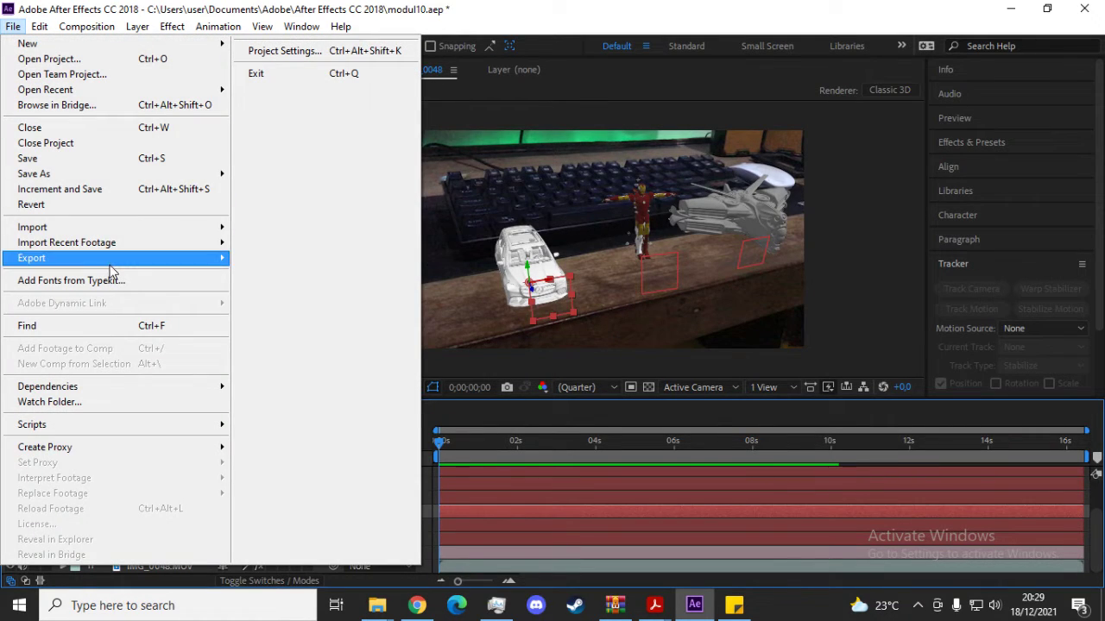
mouse_move(113, 265)
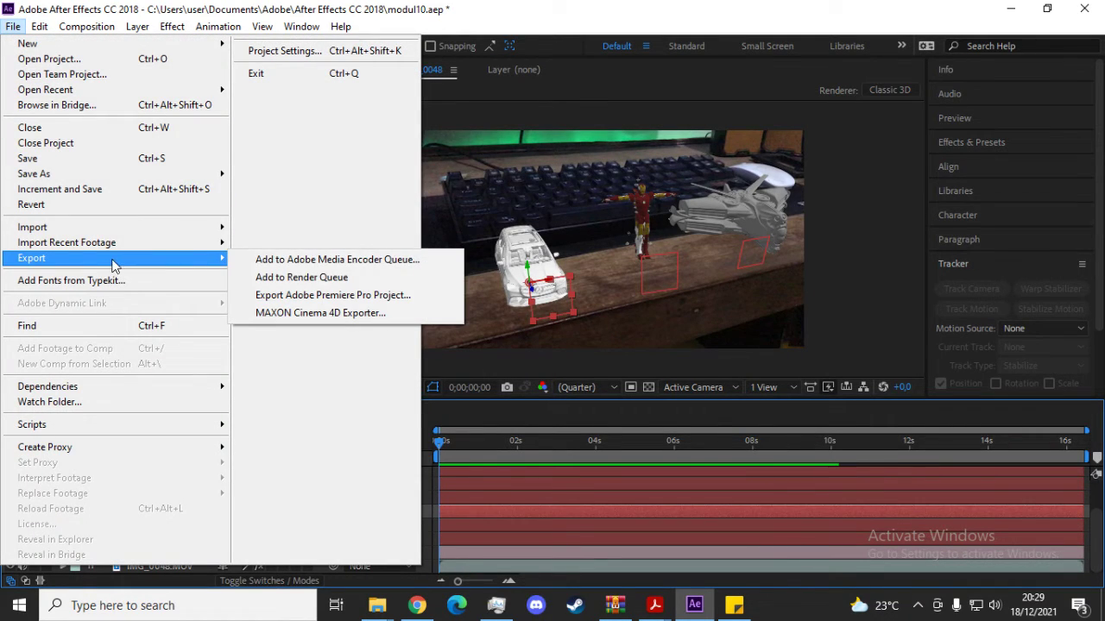
left_click(359, 261)
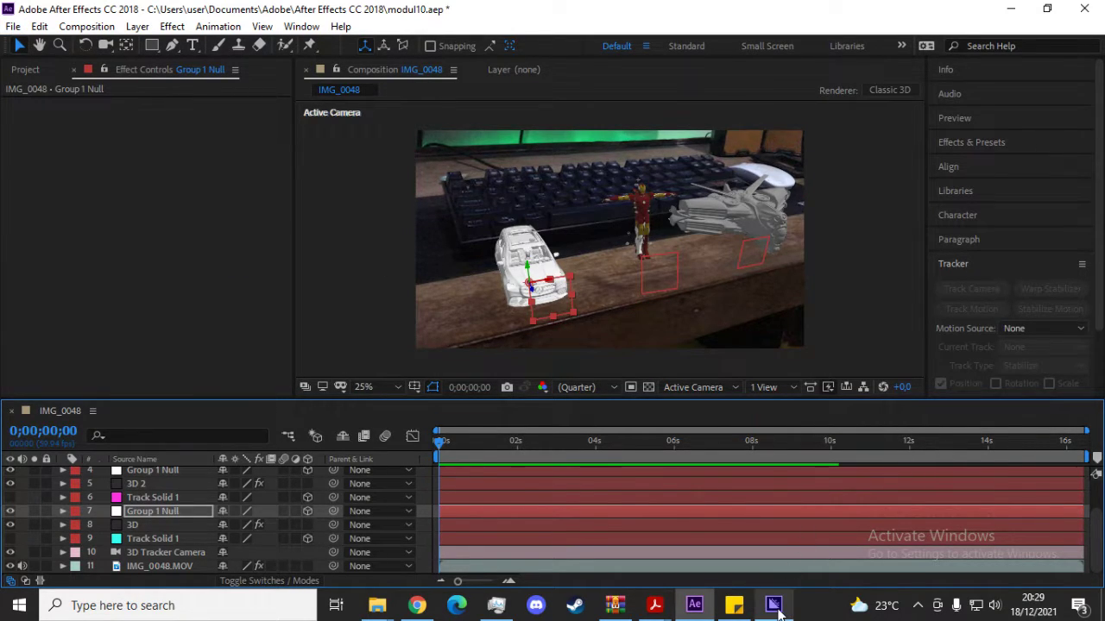
mouse_move(777, 608)
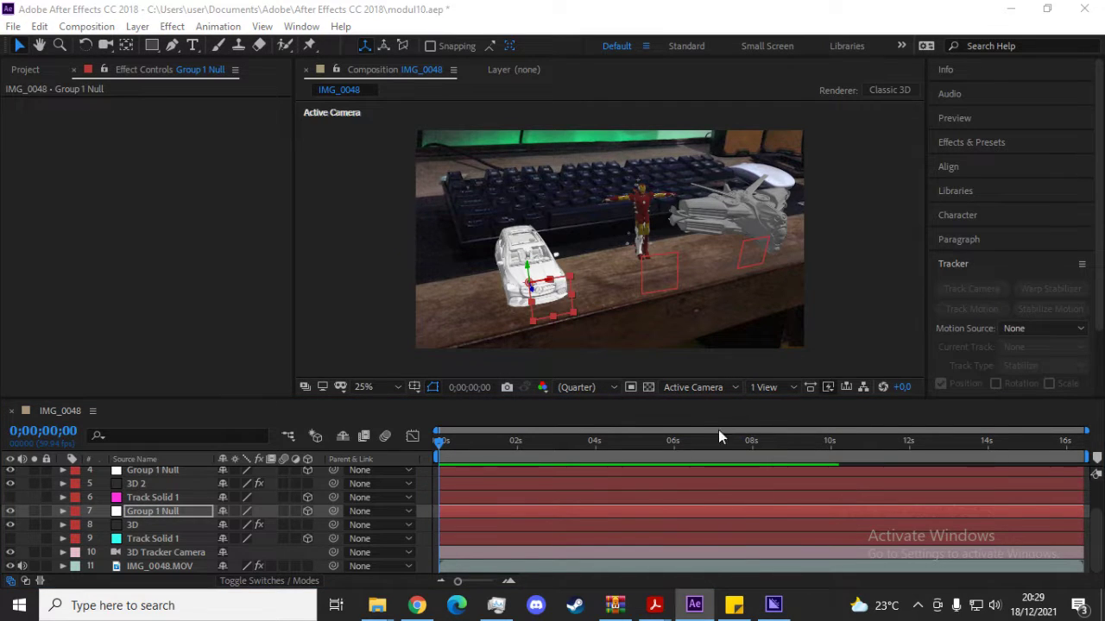
left_click(777, 609)
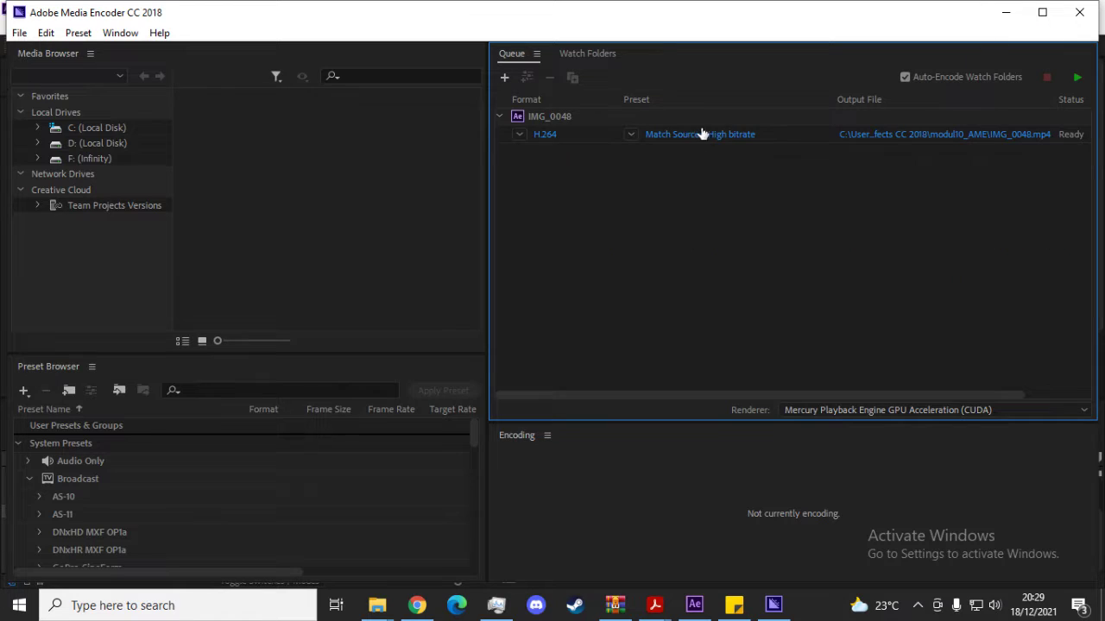
- Open the export settings of the queued IMG_0048 H.264 output and maximize the settings window
left_click(704, 134)
right_click(729, 138)
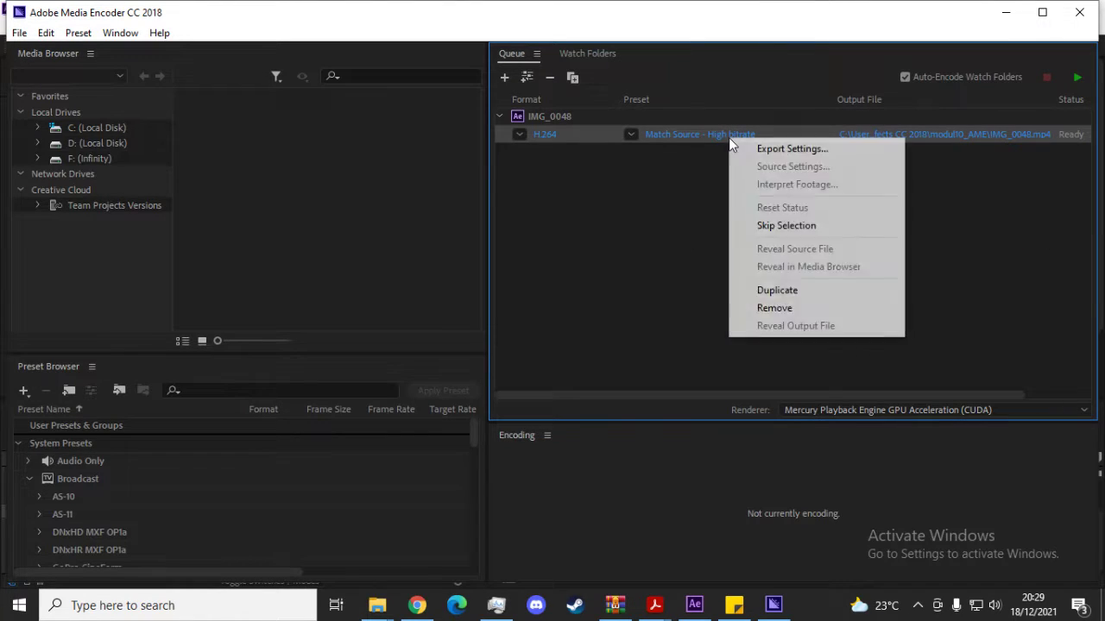
left_click(749, 148)
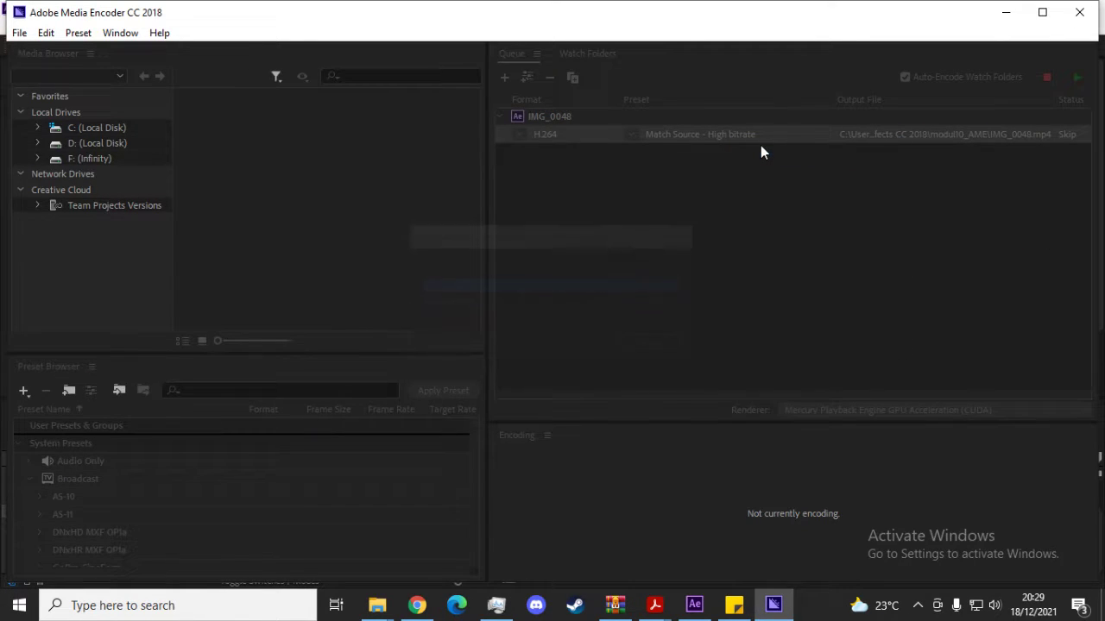
left_click_drag(812, 89, 800, 69)
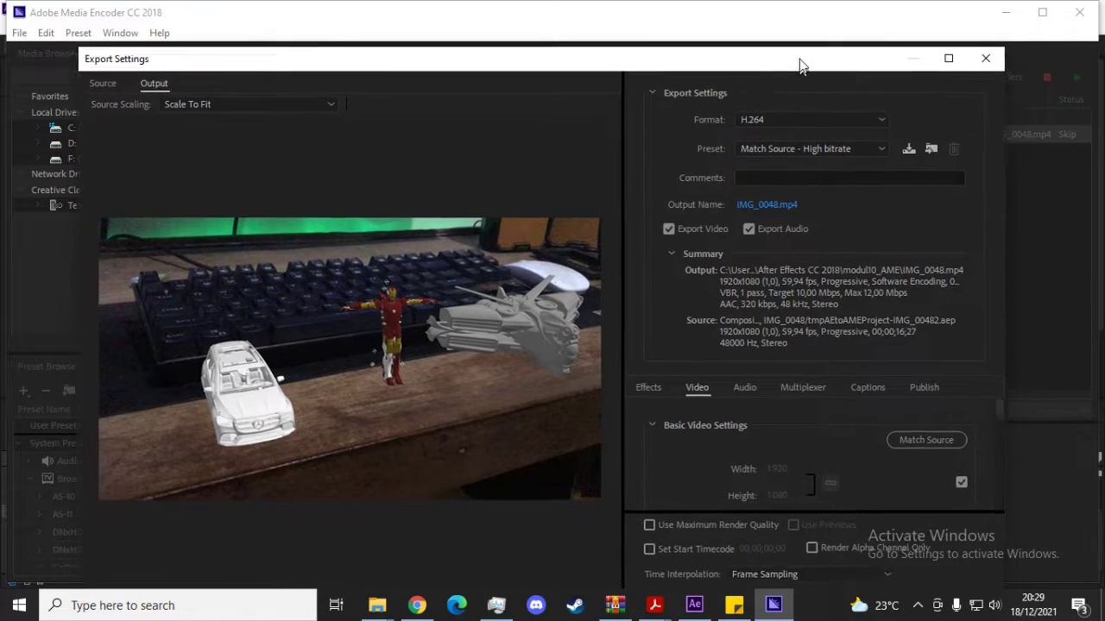
left_click(946, 32)
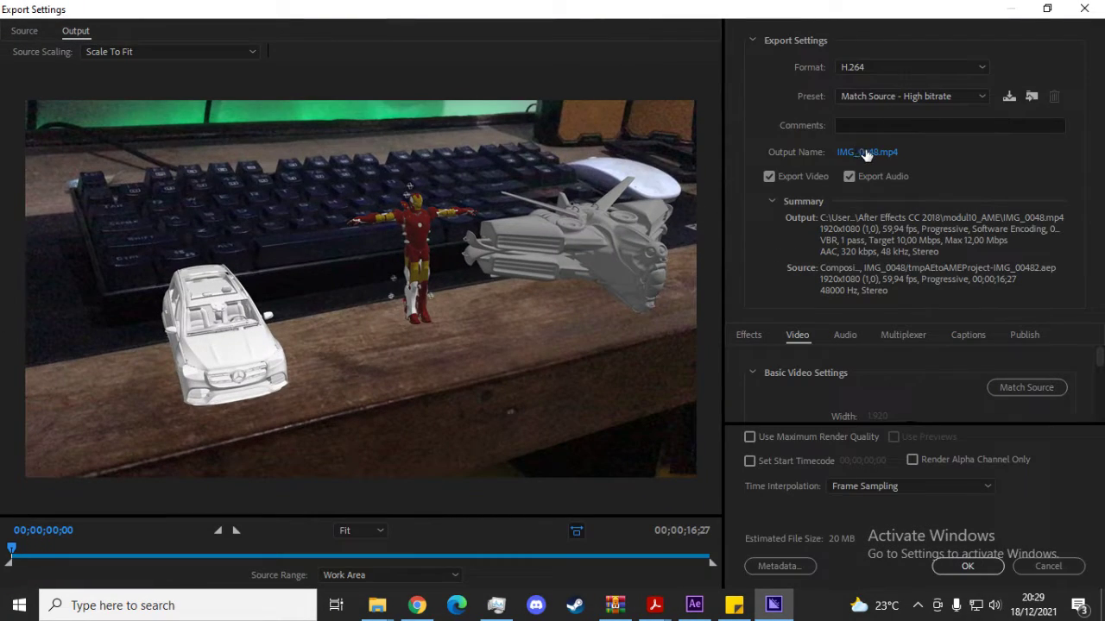
- Look through the available H.264 presets, keep Match Source - High bitrate, and accept the export settings
left_click(881, 99)
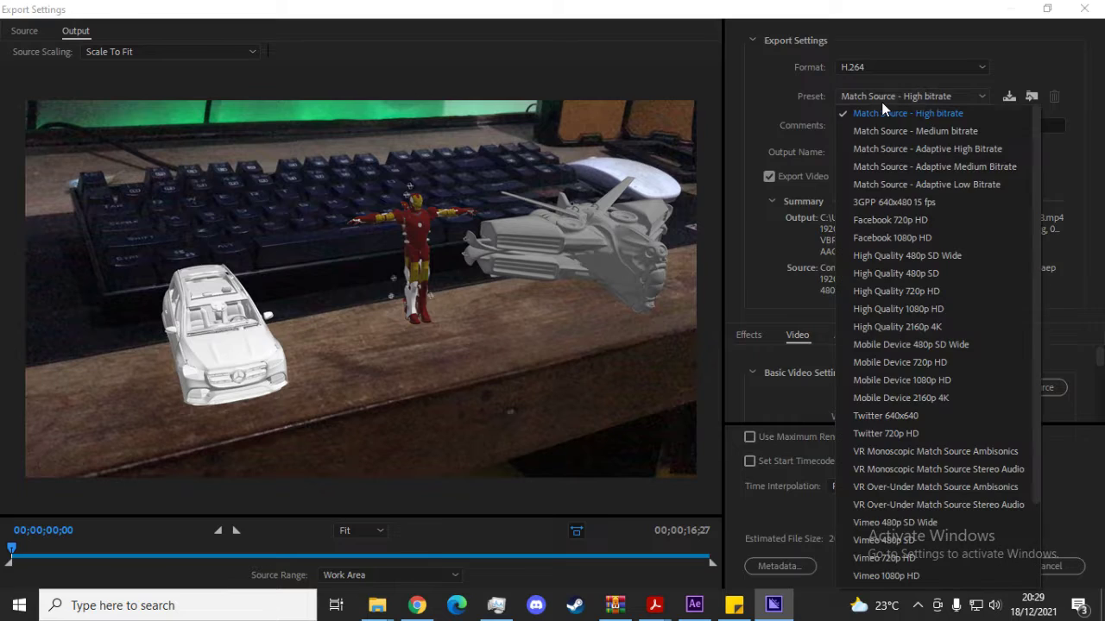
left_click(886, 97)
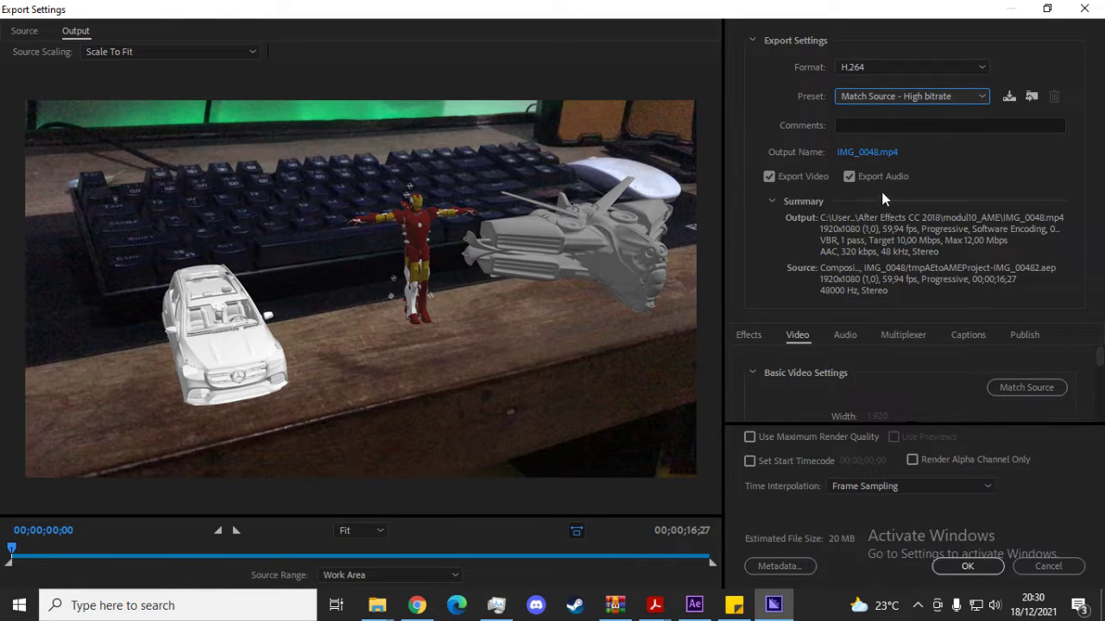
left_click(968, 567)
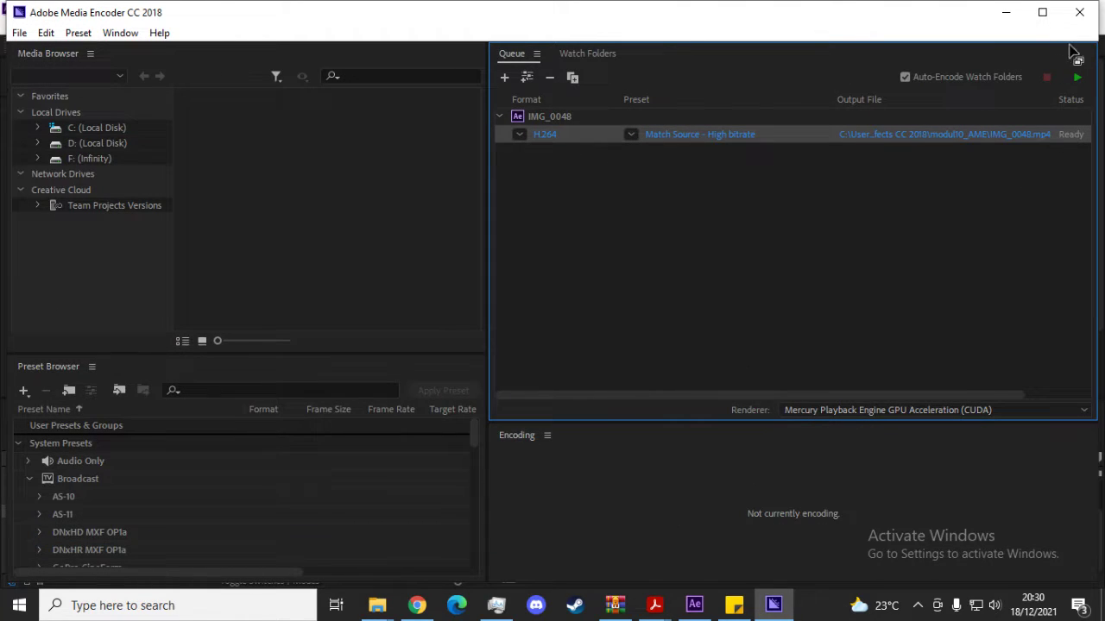
- Switch to the modul10_AME folder in File Explorer and play modul 10.mp4 in VLC, skipping to about 10 seconds and near the end
mouse_move(386, 616)
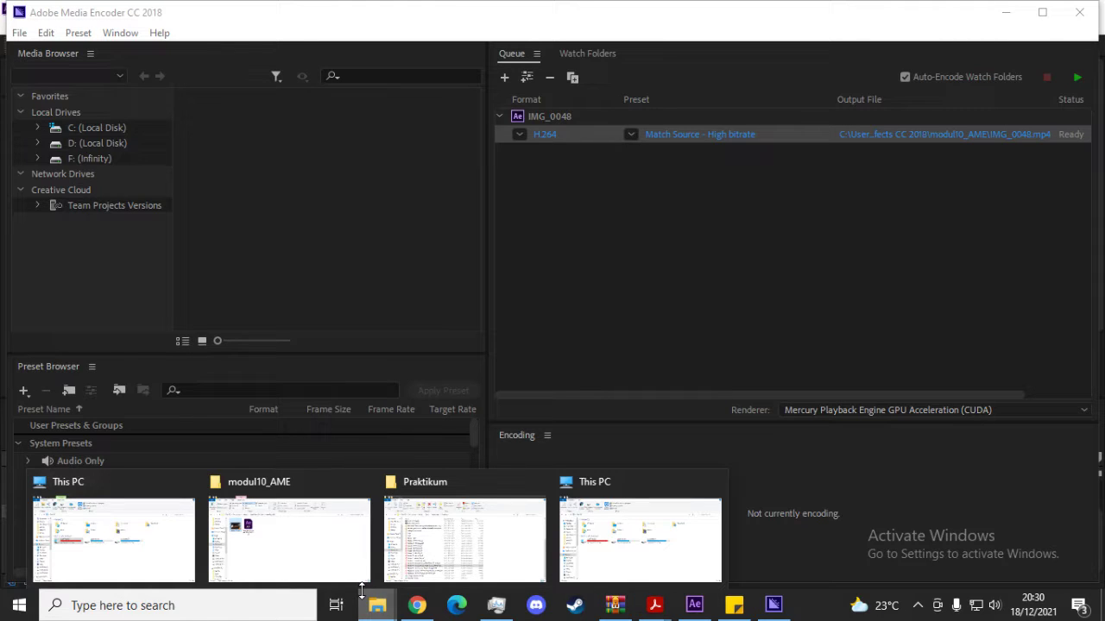
left_click(303, 525)
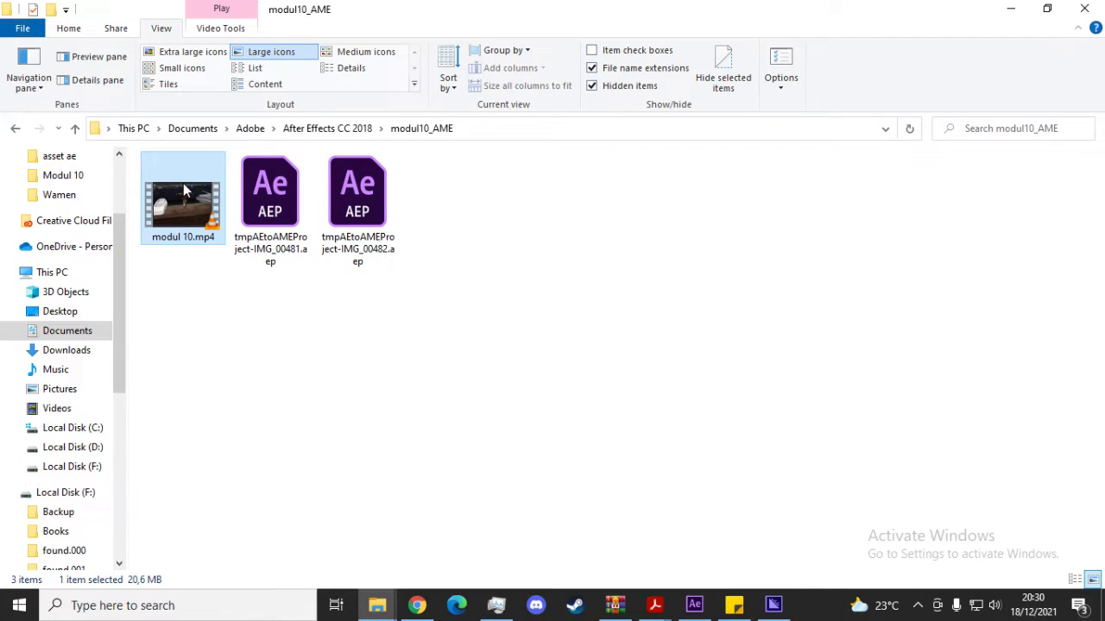
double_click(183, 184)
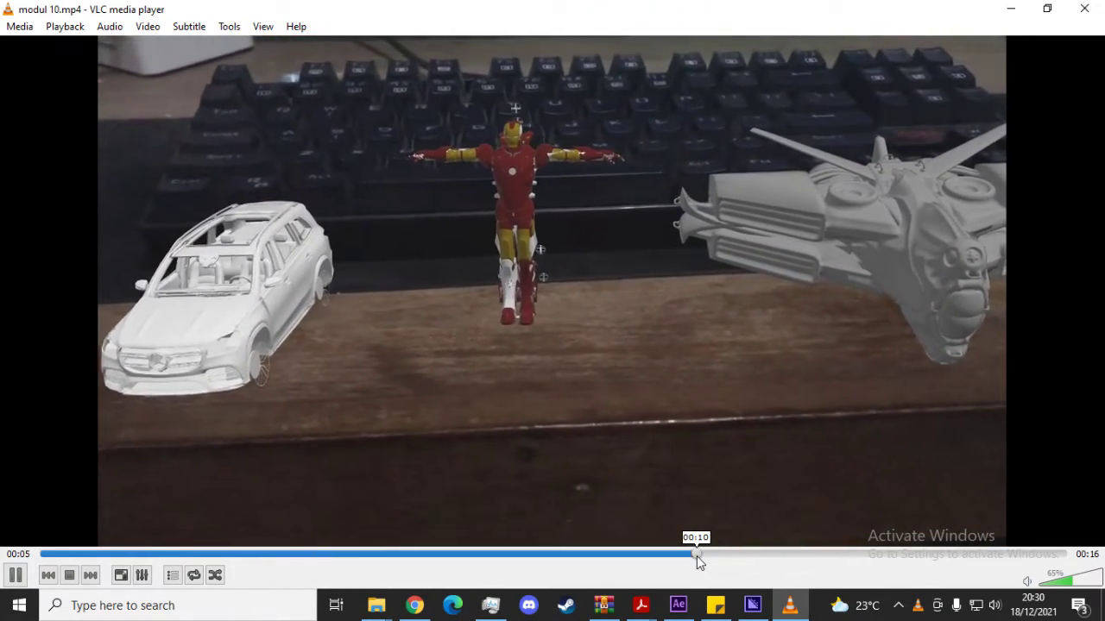
left_click(697, 555)
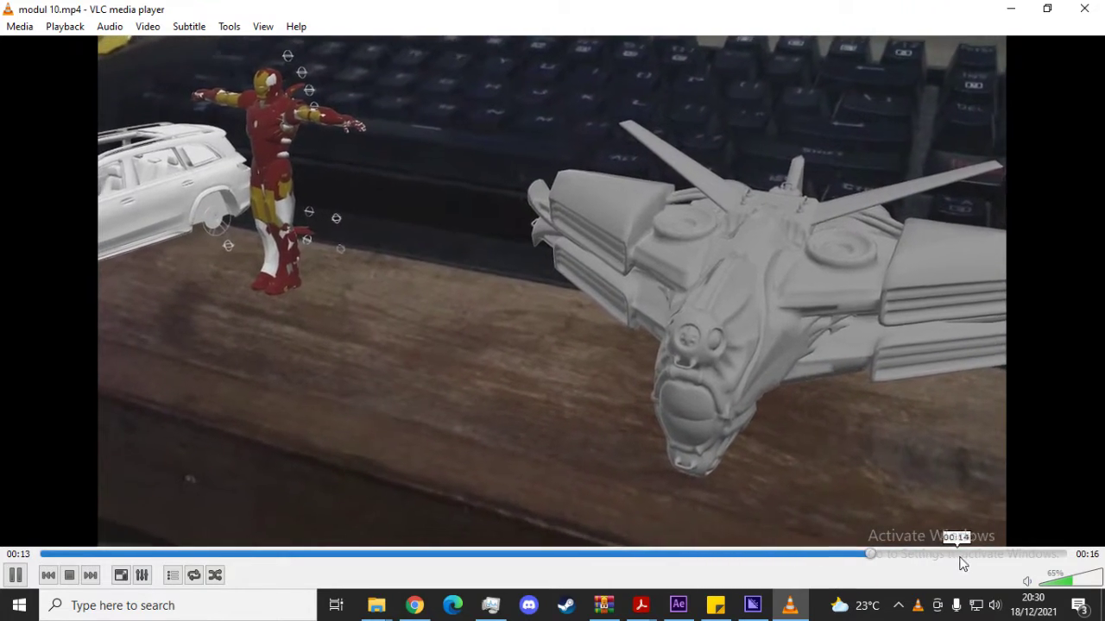
left_click(973, 556)
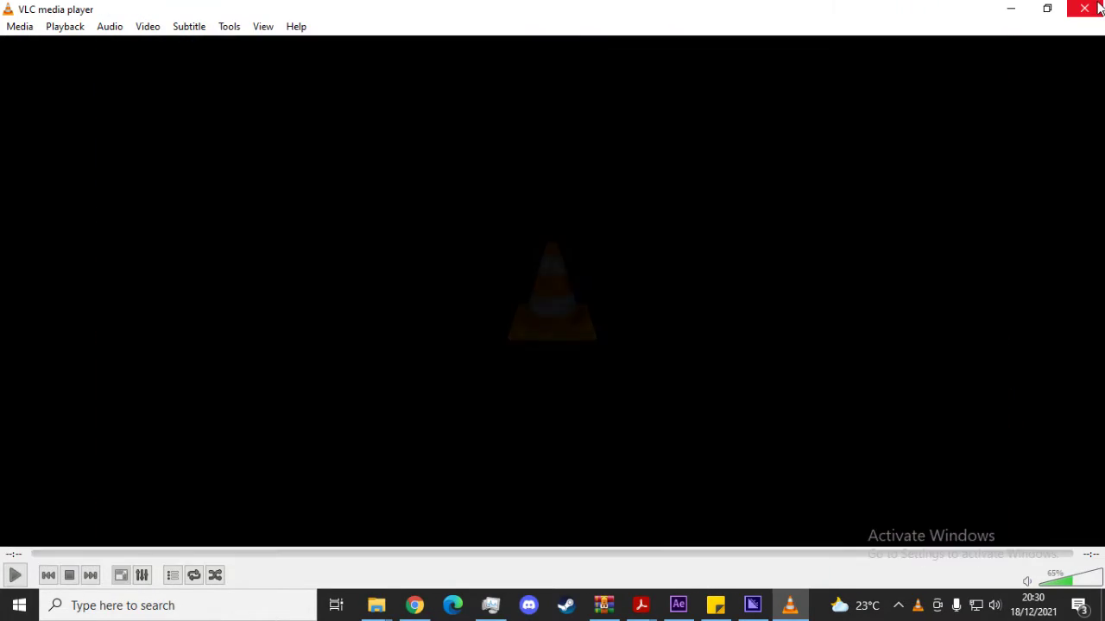
- Close the VLC video player and switch back to the IMG_0048 composition in After Effects
left_click(1084, 8)
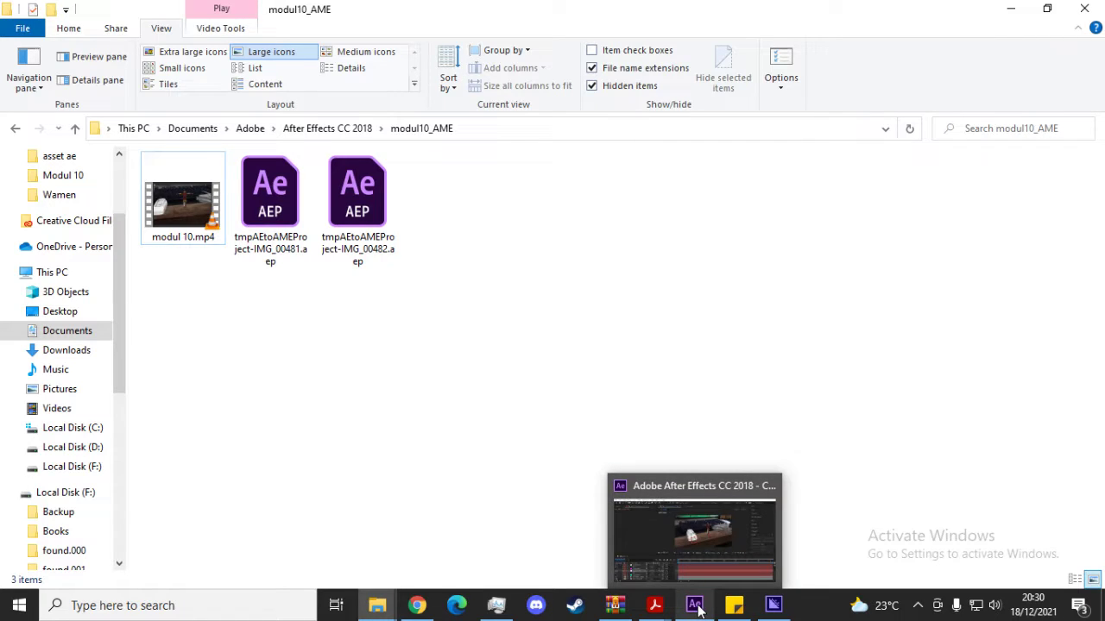
left_click(687, 570)
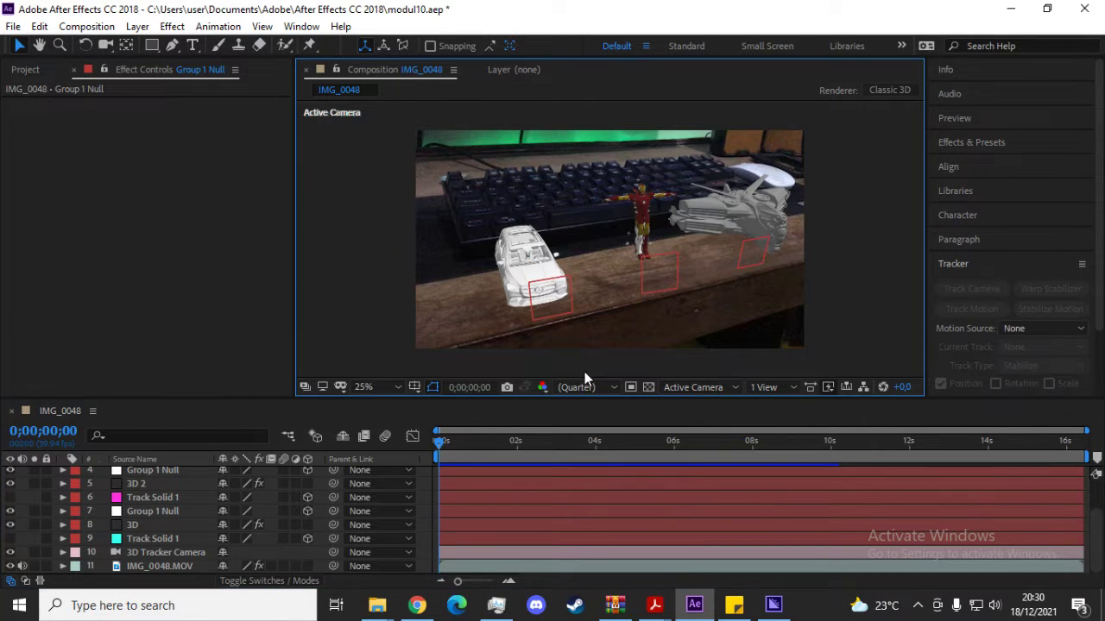
left_click(602, 420)
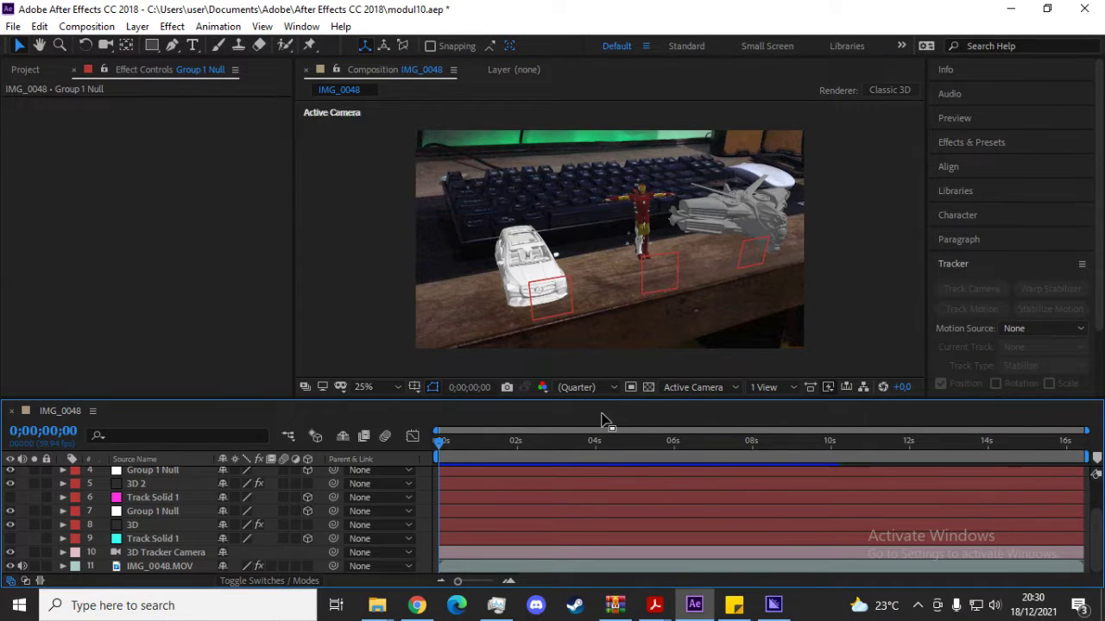